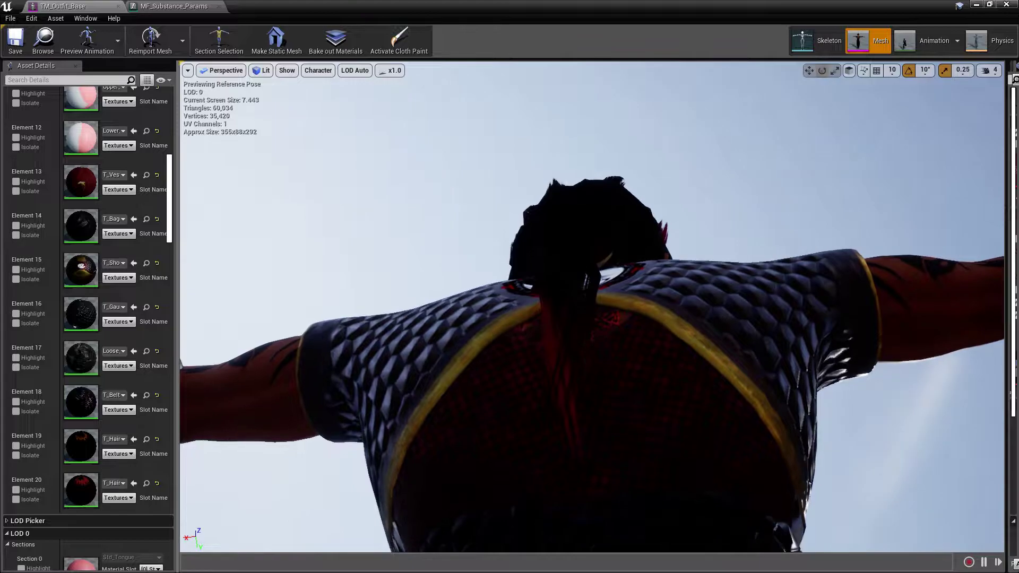
- Orbit the mesh viewport so the character's red-streaked hair and face are seen from the front
{"action": "mouse_move", "coordinate": [637, 340]}
{"action": "left_mouse_down"}
{"action": "mouse_move", "coordinate": [669, 318]}
{"action": "mouse_move", "coordinate": [627, 318]}
{"action": "mouse_move", "coordinate": [595, 255]}
{"action": "mouse_move", "coordinate": [419, 255]}
{"action": "mouse_move", "coordinate": [419, 318]}
{"action": "mouse_move", "coordinate": [420, 297]}
{"action": "mouse_move", "coordinate": [287, 289]}
{"action": "left_mouse_up"}
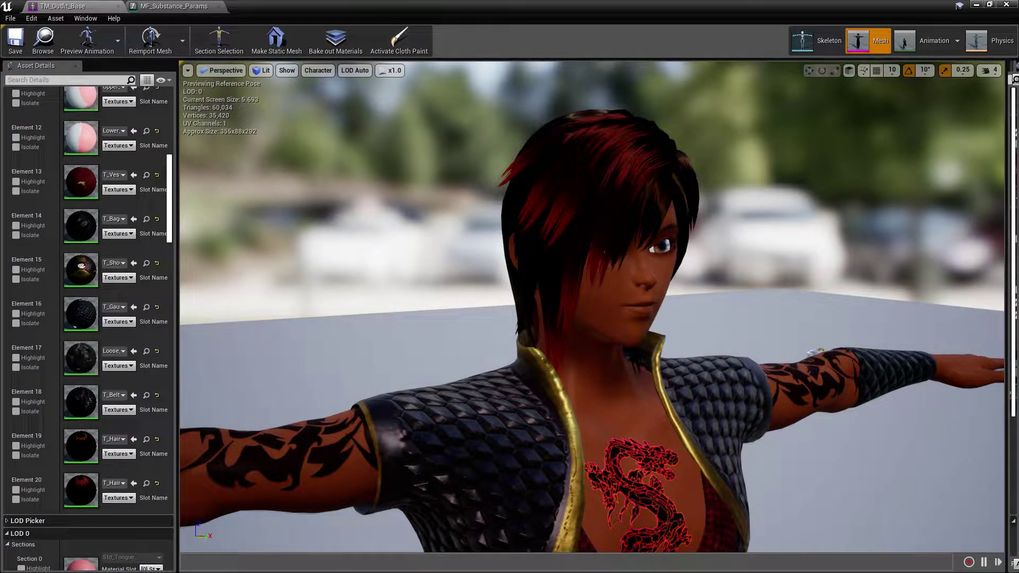
- Open the T_HairAccent material instance, then its parent instance T_HairBase
{"action": "double_click", "coordinate": [75, 486]}
{"action": "scroll", "coordinate": [668, 289], "scroll_direction": "down", "scroll_amount": 2}
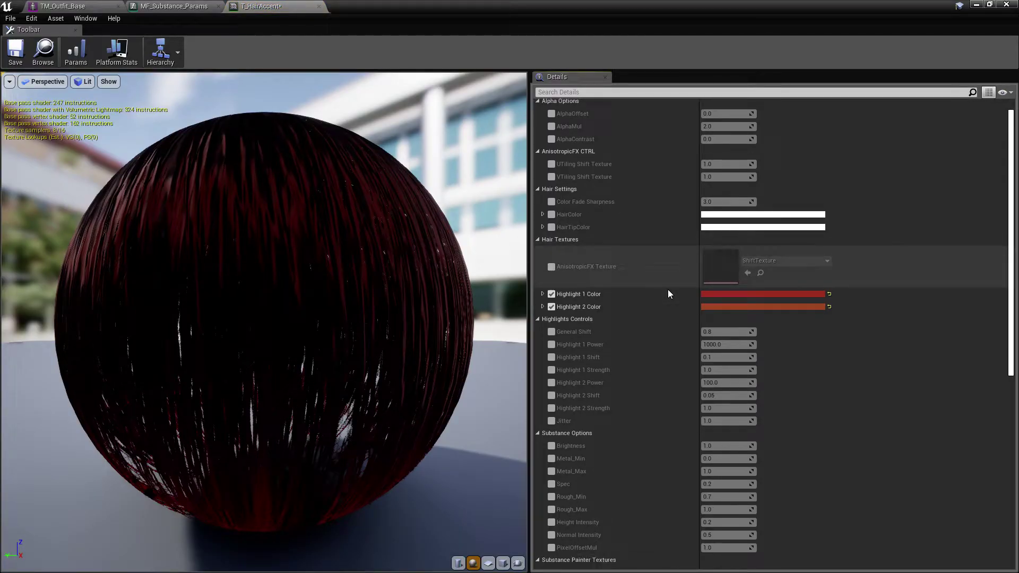
{"action": "scroll", "coordinate": [668, 289], "scroll_direction": "down", "scroll_amount": 3}
{"action": "scroll", "coordinate": [667, 289], "scroll_direction": "down", "scroll_amount": 5}
{"action": "scroll", "coordinate": [667, 289], "scroll_direction": "down", "scroll_amount": 3}
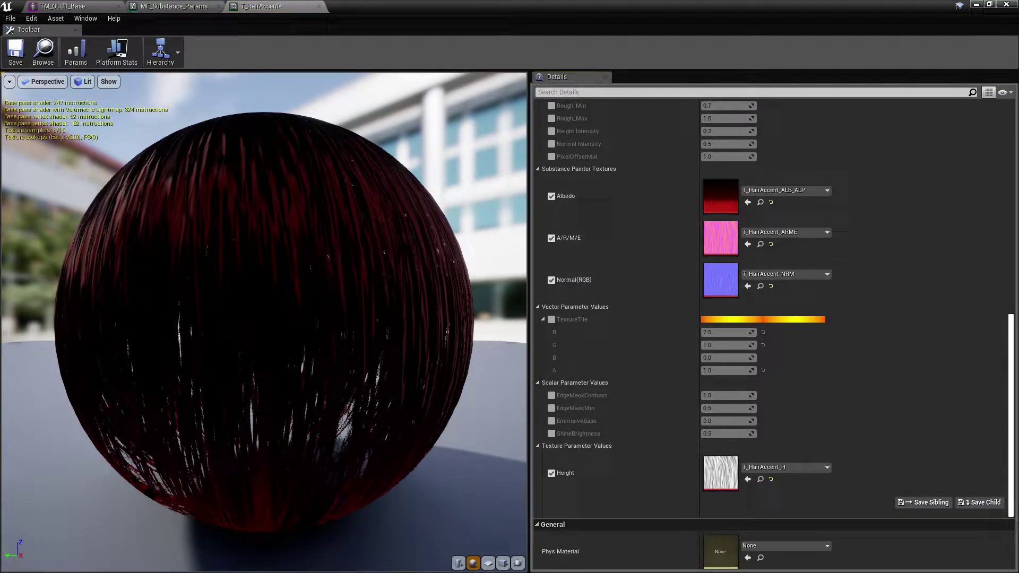
{"action": "scroll", "coordinate": [719, 540], "scroll_direction": "down", "scroll_amount": 3}
{"action": "double_click", "coordinate": [726, 480]}
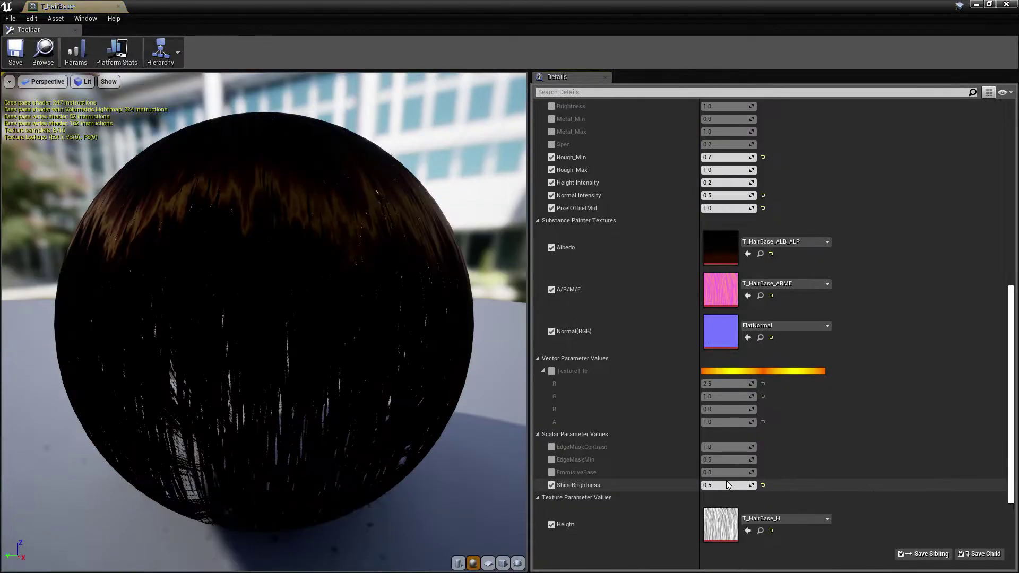
- Continue up the parent chain through Hair_Base_Mat_Inst to open the Hair_Base_Mat material graph
{"action": "scroll", "coordinate": [724, 547], "scroll_direction": "down", "scroll_amount": 3}
{"action": "scroll", "coordinate": [722, 540], "scroll_direction": "down", "scroll_amount": 2}
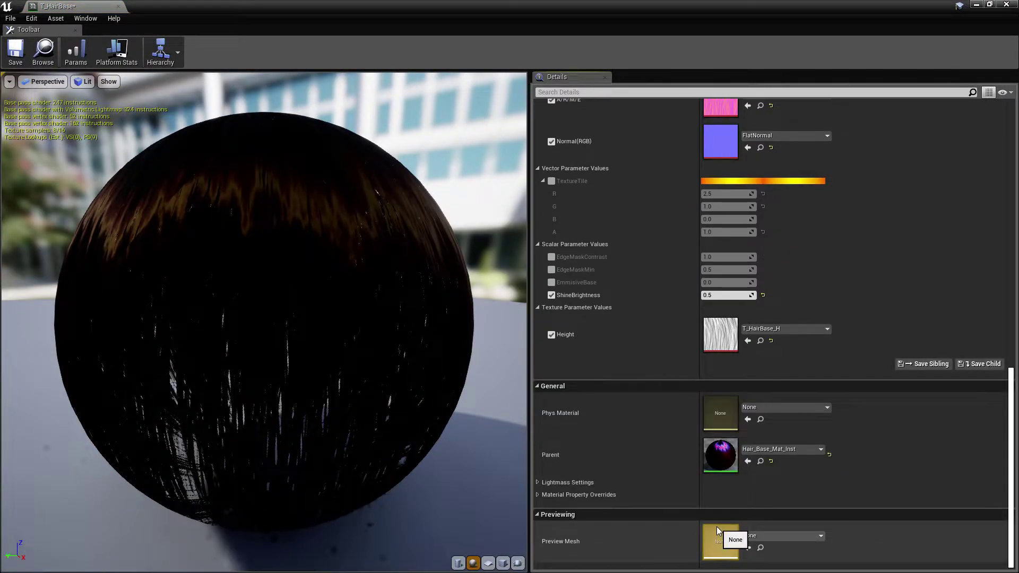
{"action": "double_click", "coordinate": [712, 441]}
{"action": "scroll", "coordinate": [712, 442], "scroll_direction": "down", "scroll_amount": 3}
{"action": "scroll", "coordinate": [712, 442], "scroll_direction": "down", "scroll_amount": 3}
{"action": "scroll", "coordinate": [712, 442], "scroll_direction": "down", "scroll_amount": 3}
{"action": "scroll", "coordinate": [712, 441], "scroll_direction": "down", "scroll_amount": 3}
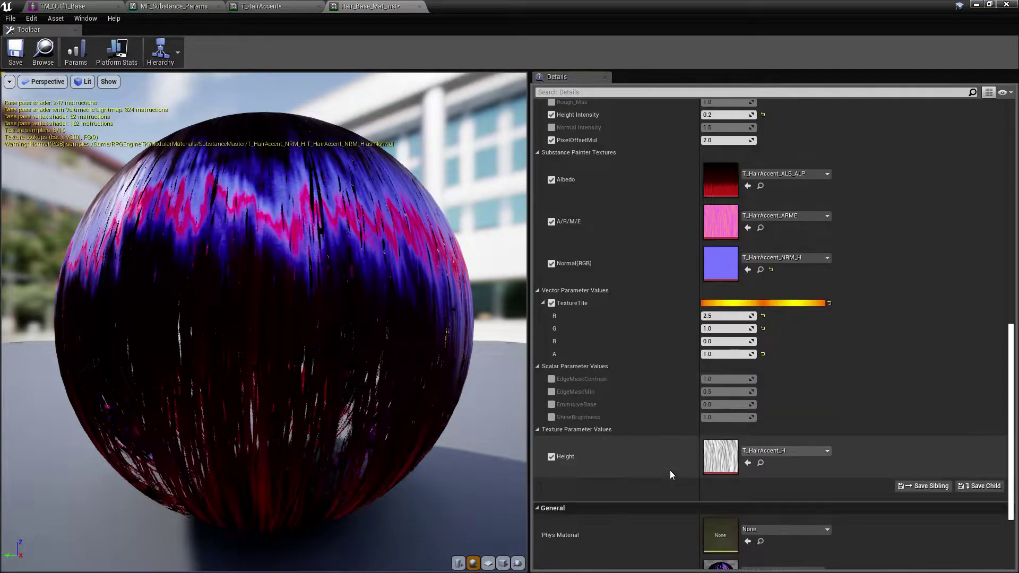
{"action": "scroll", "coordinate": [712, 441], "scroll_direction": "down", "scroll_amount": 2}
{"action": "scroll", "coordinate": [712, 453], "scroll_direction": "down", "scroll_amount": 1}
{"action": "double_click", "coordinate": [712, 454]}
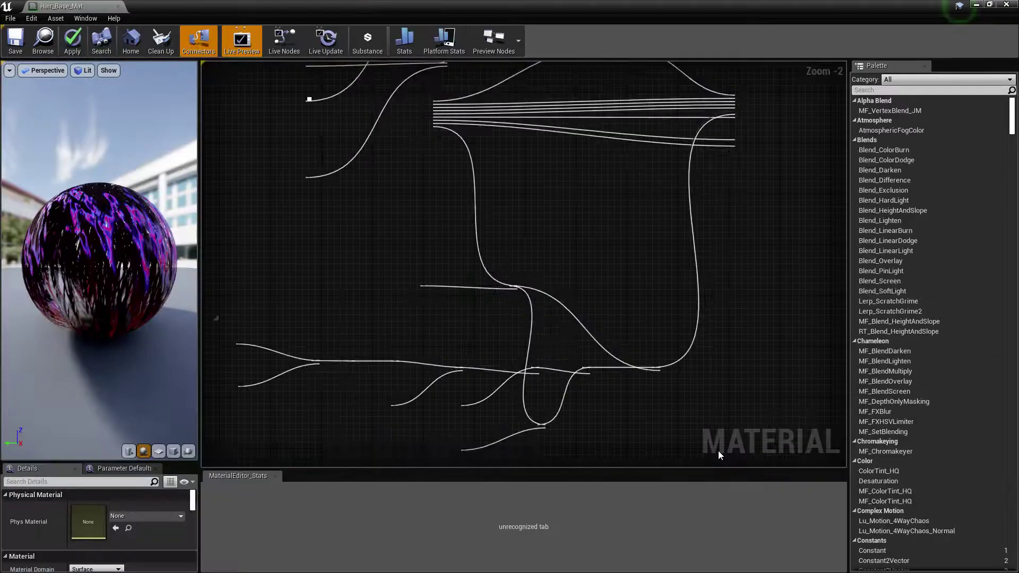
- Move the hair colour nodes higher in the graph, placing Multiply beside CheapContrast
{"action": "right_click_drag", "start_coordinate": [430, 225], "coordinate": [409, 403]}
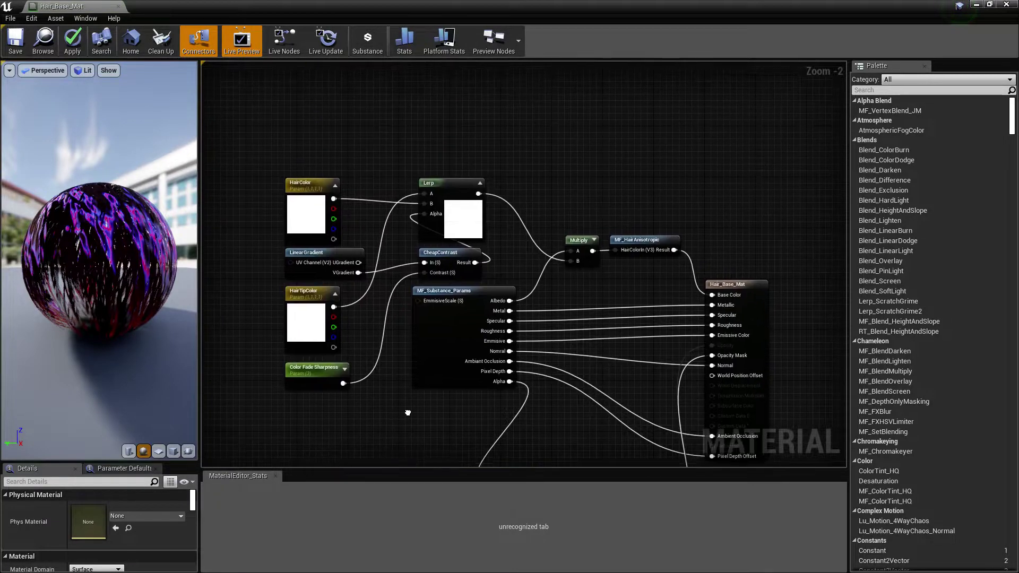
{"action": "scroll", "coordinate": [603, 272], "scroll_direction": "up", "scroll_amount": 1}
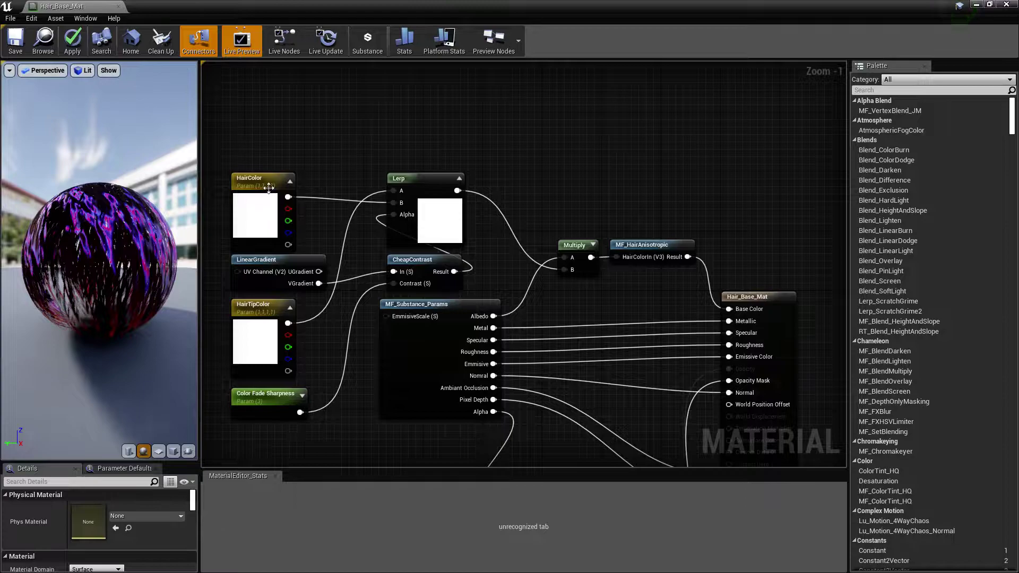
{"action": "left_click_drag", "start_coordinate": [299, 365], "coordinate": [300, 366]}
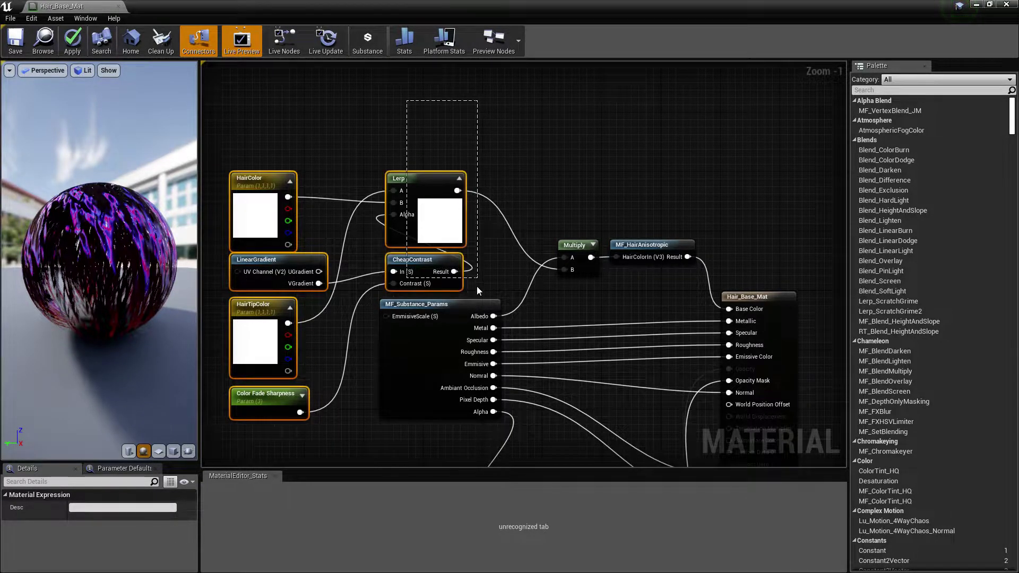
{"action": "left_click_drag", "start_coordinate": [444, 275], "coordinate": [466, 111]}
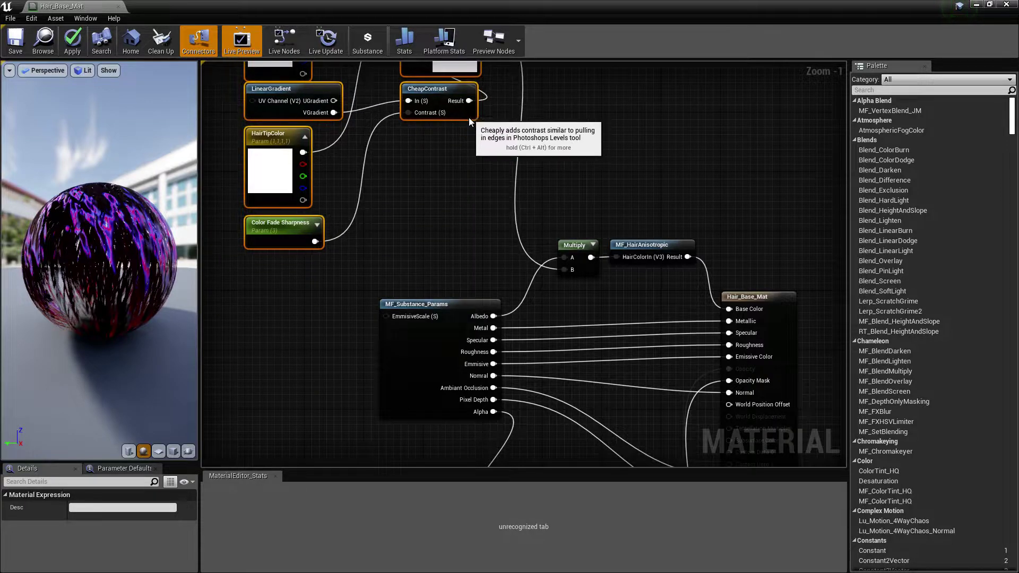
{"action": "left_click_drag", "start_coordinate": [540, 217], "coordinate": [646, 267]}
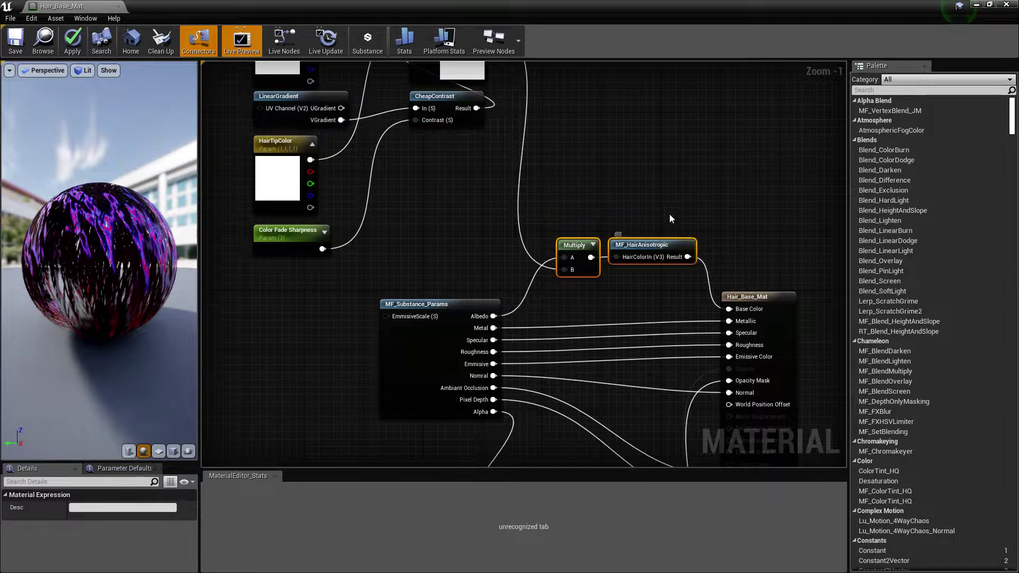
{"action": "left_click", "coordinate": [637, 225]}
{"action": "left_click_drag", "start_coordinate": [577, 245], "coordinate": [544, 96]}
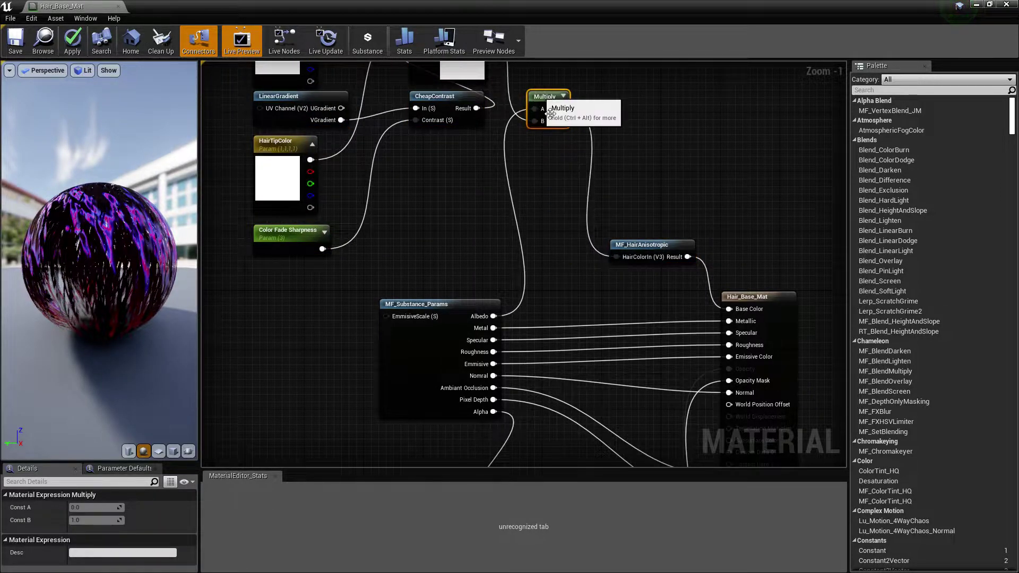
{"action": "right_click_drag", "start_coordinate": [566, 235], "coordinate": [598, 394]}
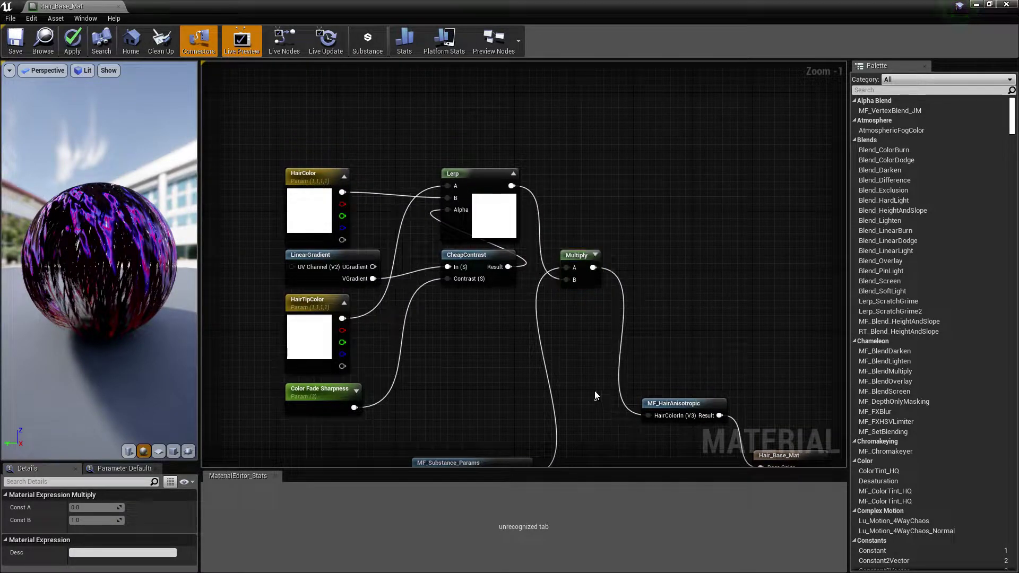
{"action": "left_click", "coordinate": [612, 436]}
- Comment the colour nodes as 'Custom Color Controls' and move MF_HairAnisotropic up nearer the group
{"action": "left_click_drag", "start_coordinate": [257, 146], "coordinate": [229, 122]}
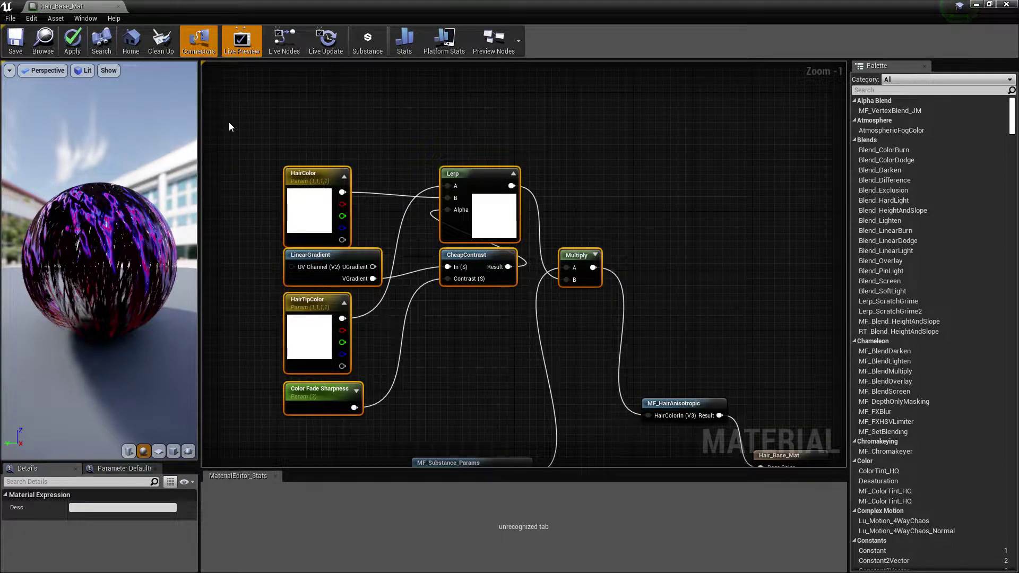
{"action": "type", "text": "c"}
{"action": "type", "text": "Cus"}
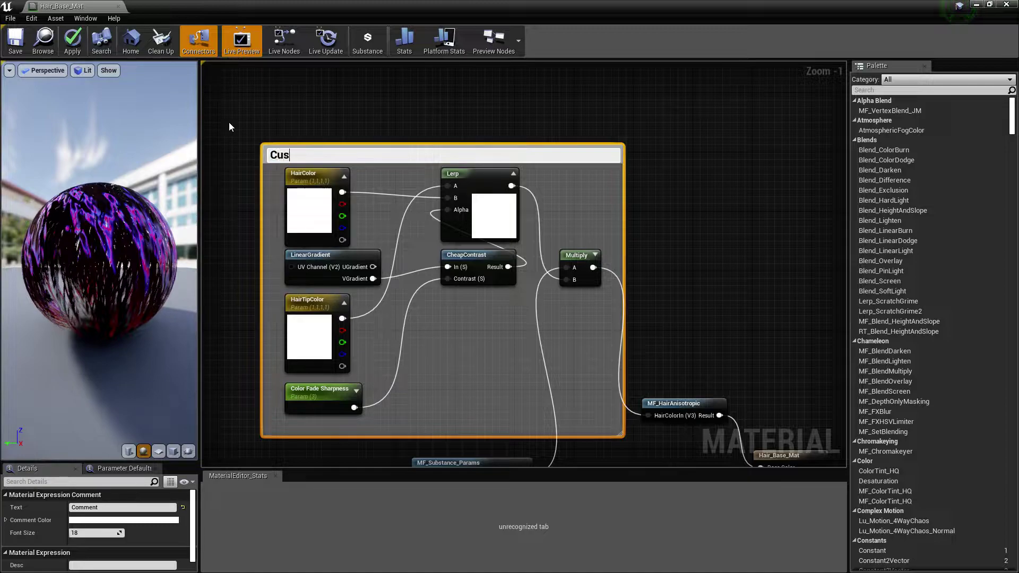
{"action": "type", "text": "tom Color"}
{"action": "type", "text": " Controls"}
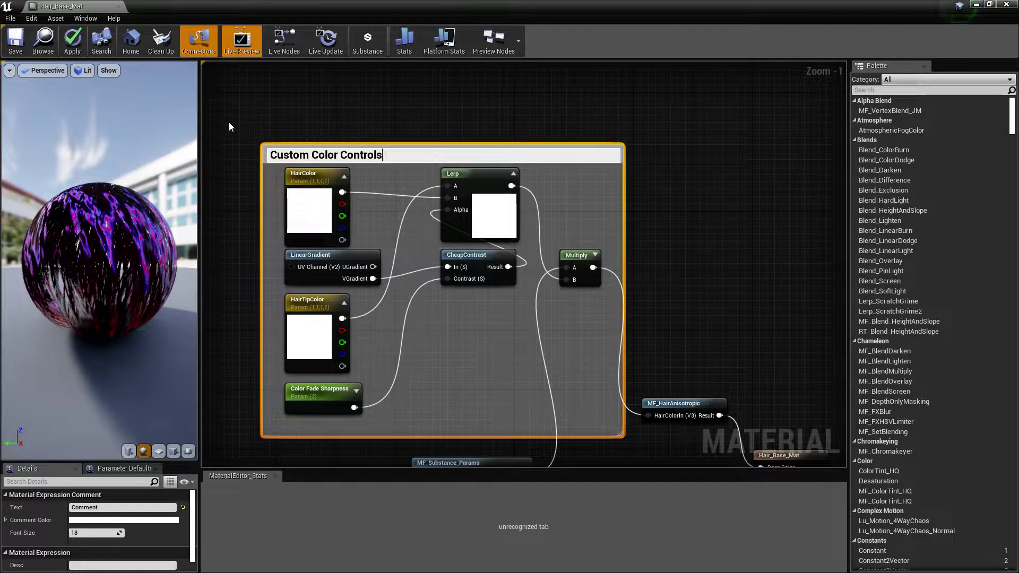
{"action": "key", "text": "Return"}
{"action": "left_click", "coordinate": [672, 362]}
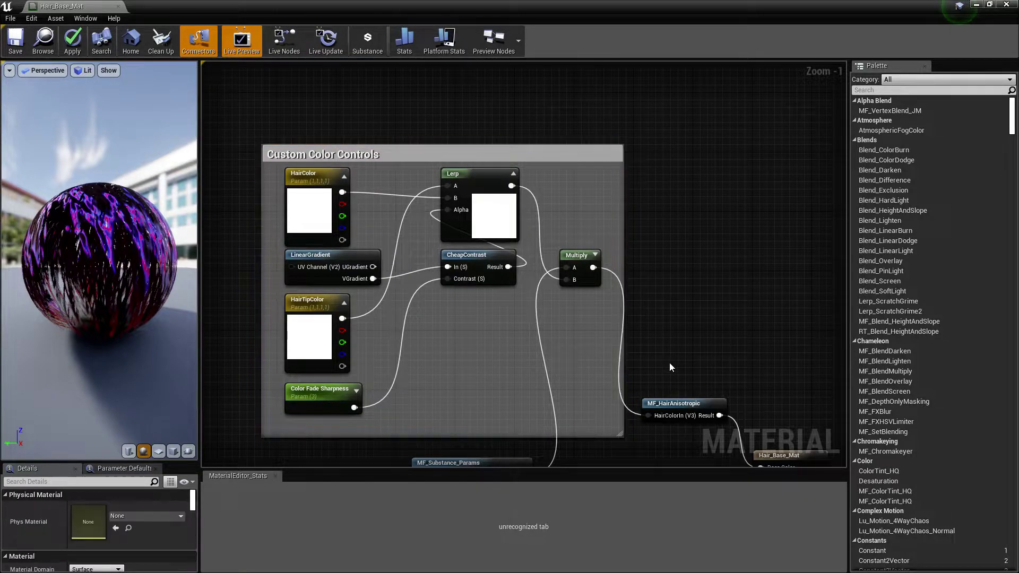
{"action": "right_click_drag", "start_coordinate": [671, 362], "coordinate": [566, 241]}
{"action": "left_click_drag", "start_coordinate": [580, 281], "coordinate": [601, 252]}
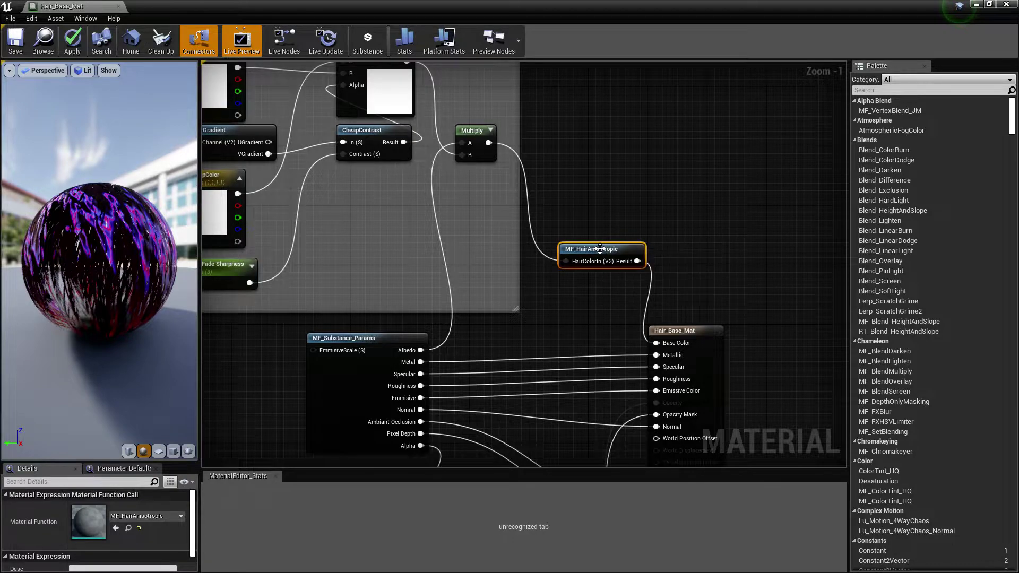
- Open MF_HairAnisotropic and widen its graph to show the Primary Highlight and Shift Tangent groups
{"action": "double_click", "coordinate": [600, 249]}
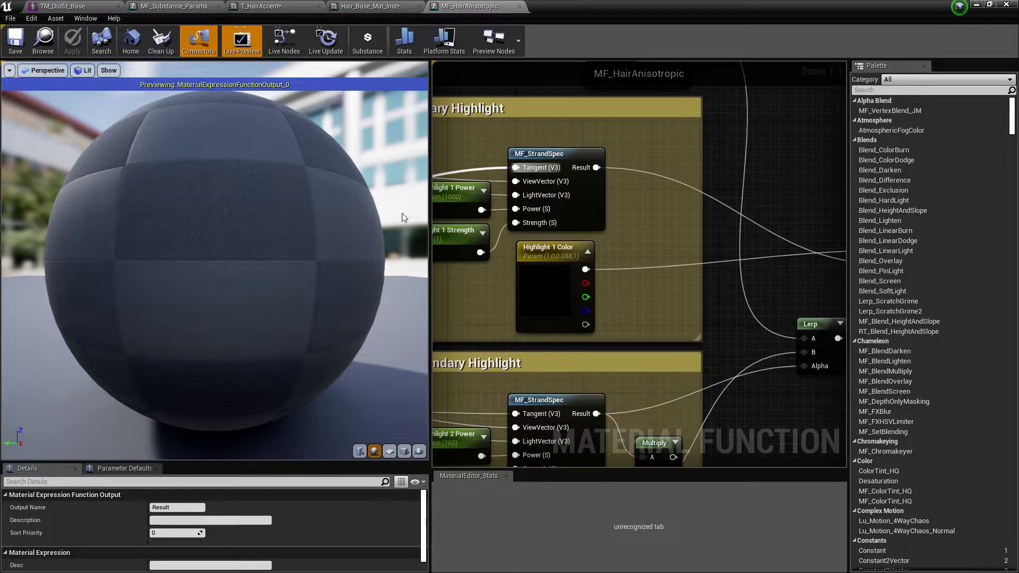
{"action": "left_click_drag", "start_coordinate": [429, 266], "coordinate": [63, 315]}
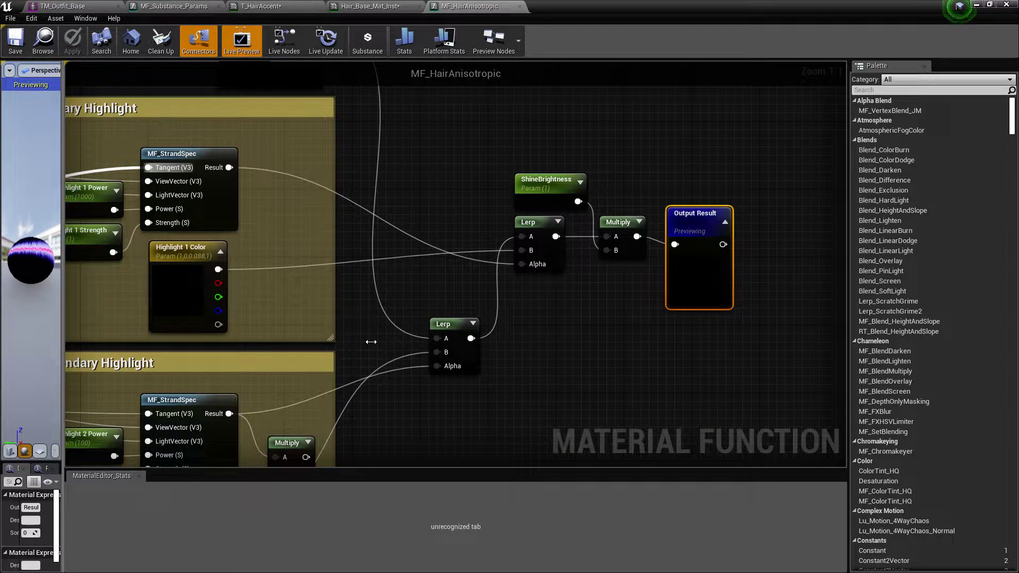
{"action": "left_click", "coordinate": [370, 335]}
{"action": "right_click_drag", "start_coordinate": [370, 334], "coordinate": [732, 520]}
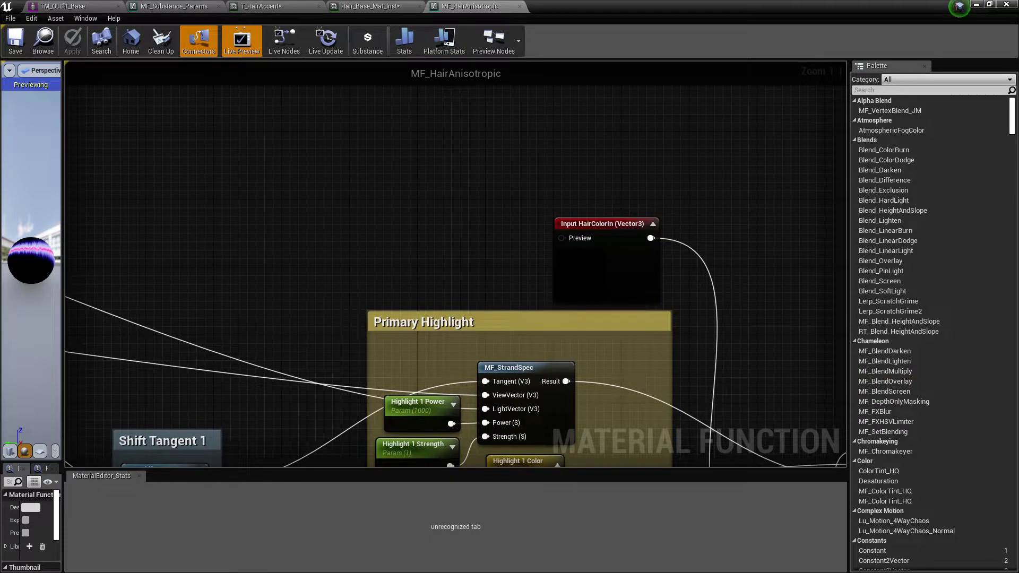
{"action": "right_click_drag", "start_coordinate": [388, 456], "coordinate": [847, 465]}
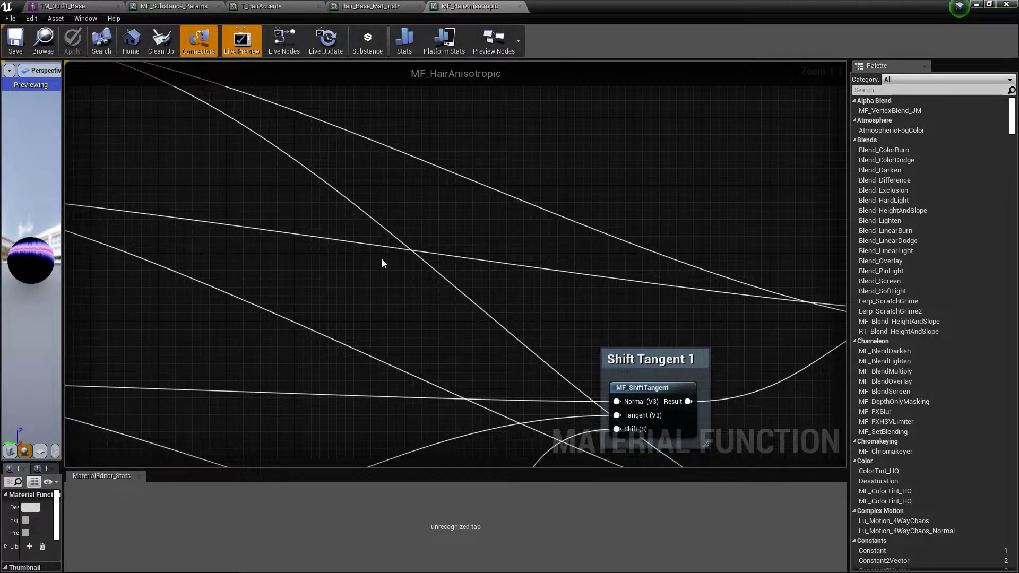
- Pan through the function graph to review the Tangent, Jitter, highlight groups and Output Result
{"action": "scroll", "coordinate": [382, 263], "scroll_direction": "down", "scroll_amount": 6}
{"action": "scroll", "coordinate": [155, 216], "scroll_direction": "up", "scroll_amount": 2}
{"action": "scroll", "coordinate": [155, 216], "scroll_direction": "up", "scroll_amount": 2}
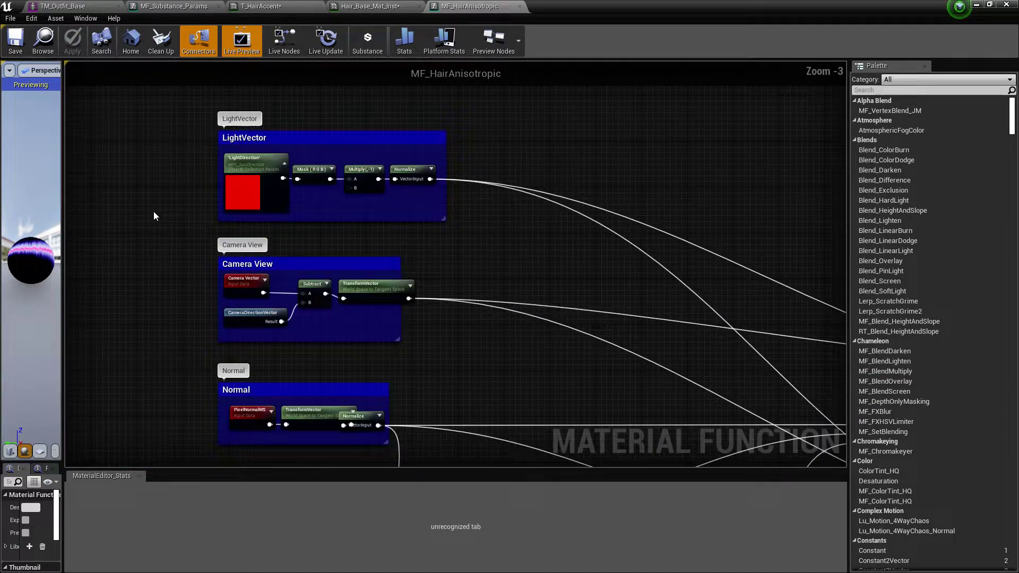
{"action": "right_click_drag", "start_coordinate": [578, 408], "coordinate": [518, 53]}
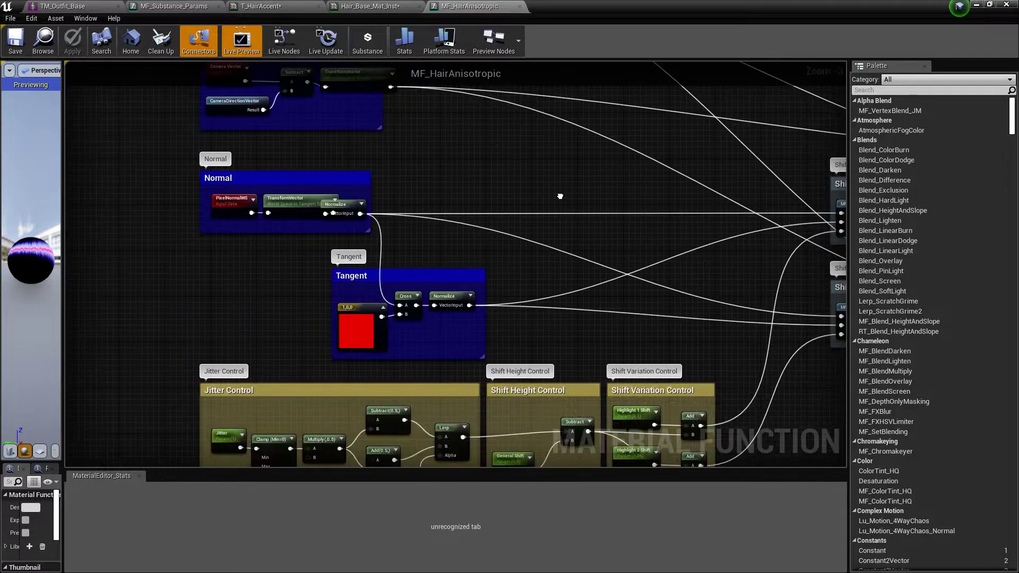
{"action": "mouse_move", "coordinate": [713, 388]}
{"action": "right_mouse_down"}
{"action": "mouse_move", "coordinate": [711, 335]}
{"action": "mouse_move", "coordinate": [220, 467]}
{"action": "right_mouse_up"}
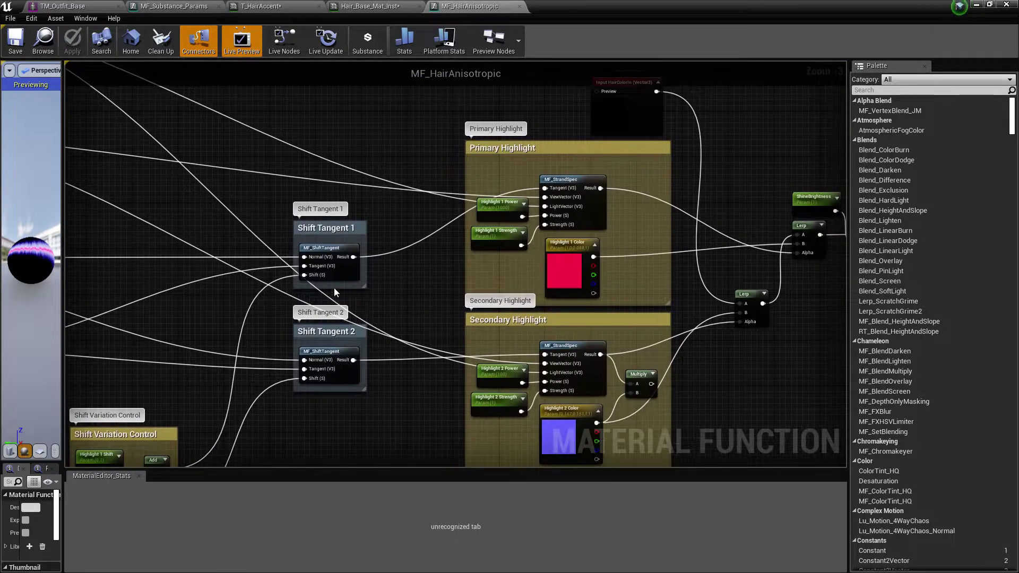
{"action": "mouse_move", "coordinate": [423, 300]}
{"action": "right_mouse_down"}
{"action": "mouse_move", "coordinate": [276, 312]}
{"action": "mouse_move", "coordinate": [219, 281]}
{"action": "right_mouse_up"}
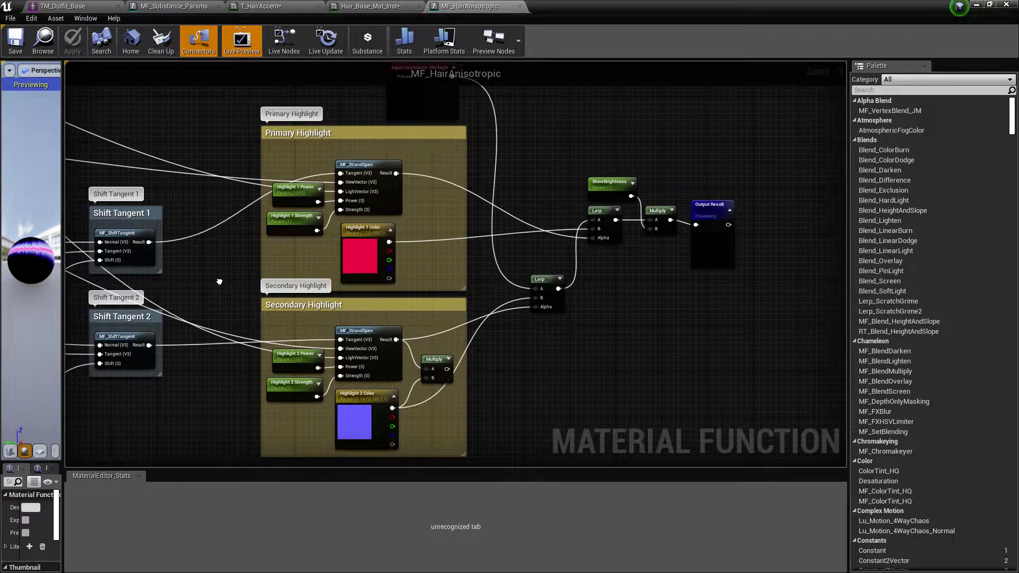
{"action": "right_click_drag", "start_coordinate": [608, 312], "coordinate": [520, 308]}
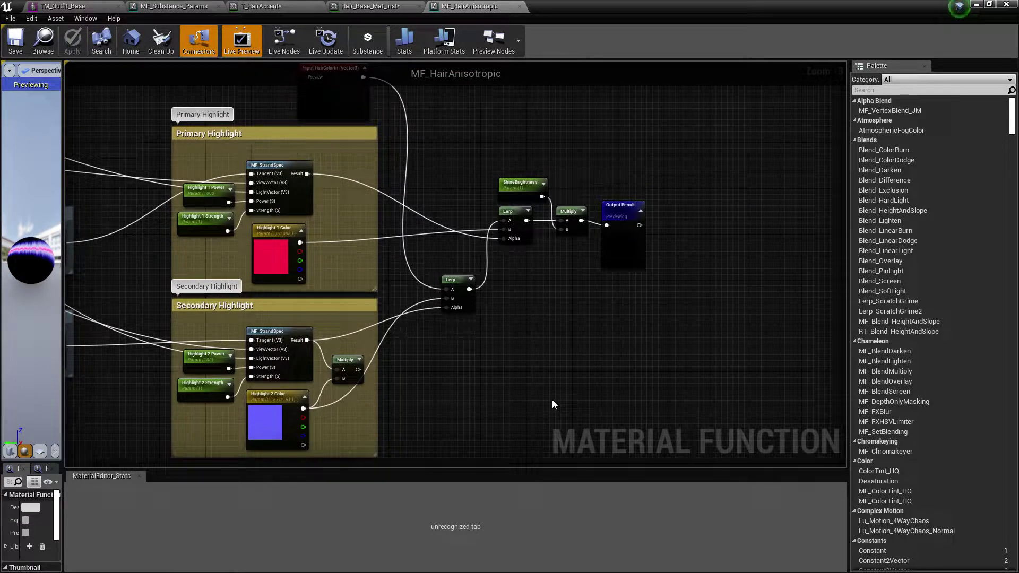
{"action": "right_click_drag", "start_coordinate": [555, 354], "coordinate": [587, 349]}
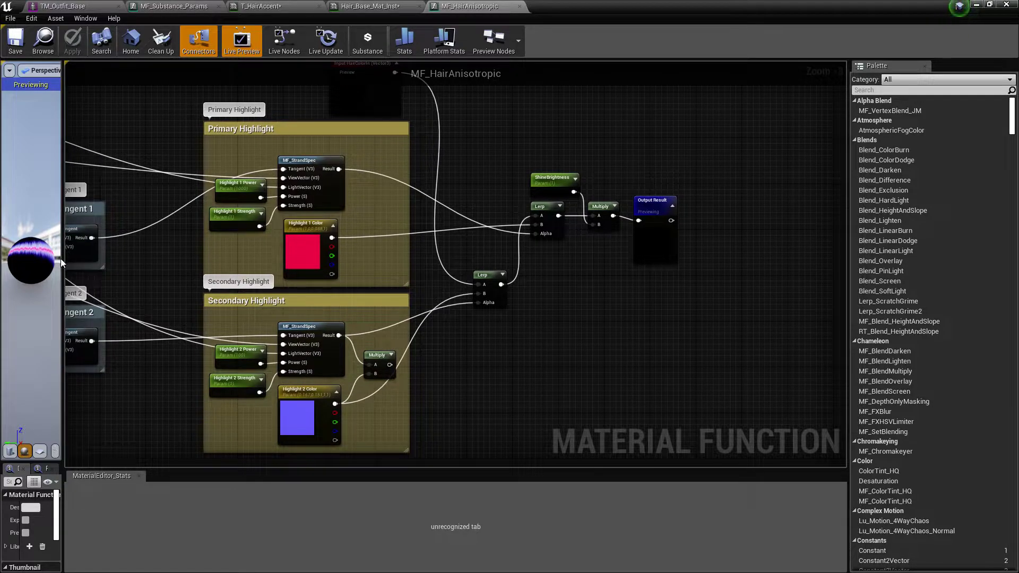
- Enlarge the preview and orbit the hair sphere to inspect its pink and blue highlights
{"action": "left_click_drag", "start_coordinate": [62, 265], "coordinate": [413, 266]}
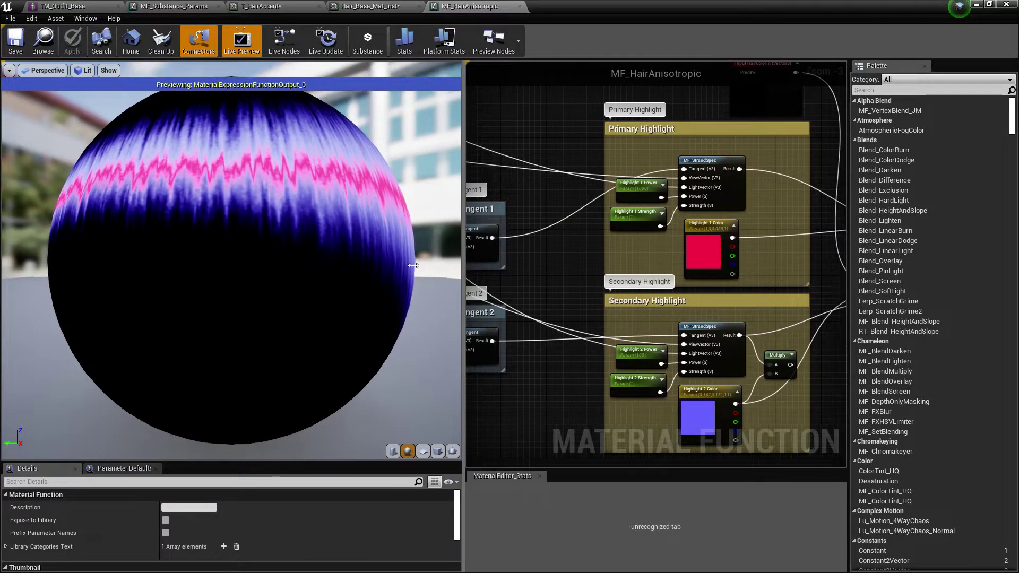
{"action": "mouse_move", "coordinate": [231, 266]}
{"action": "left_mouse_down"}
{"action": "mouse_move", "coordinate": [231, 212]}
{"action": "mouse_move", "coordinate": [231, 298]}
{"action": "left_mouse_up"}
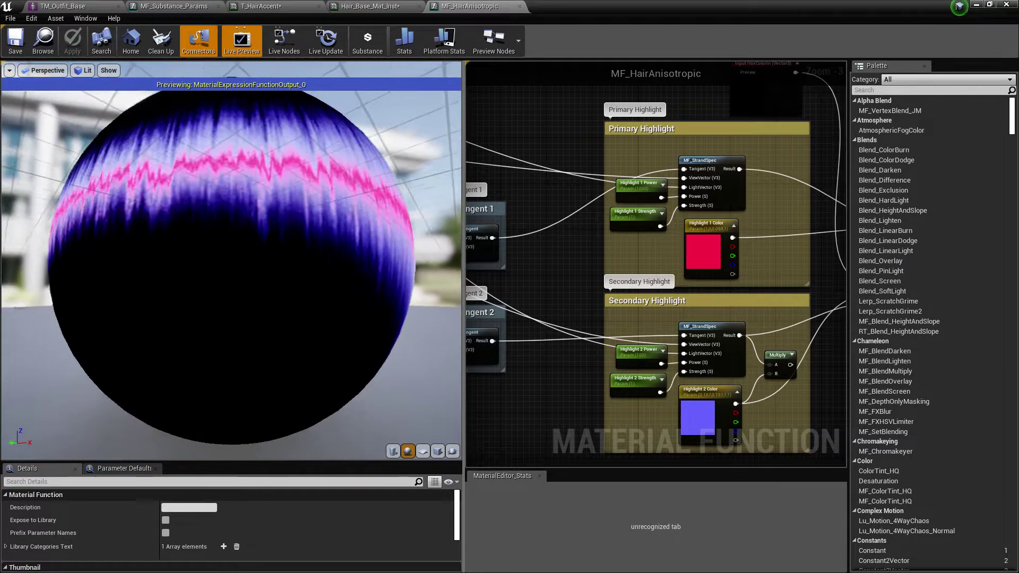
{"action": "left_click_drag", "start_coordinate": [317, 265], "coordinate": [317, 236]}
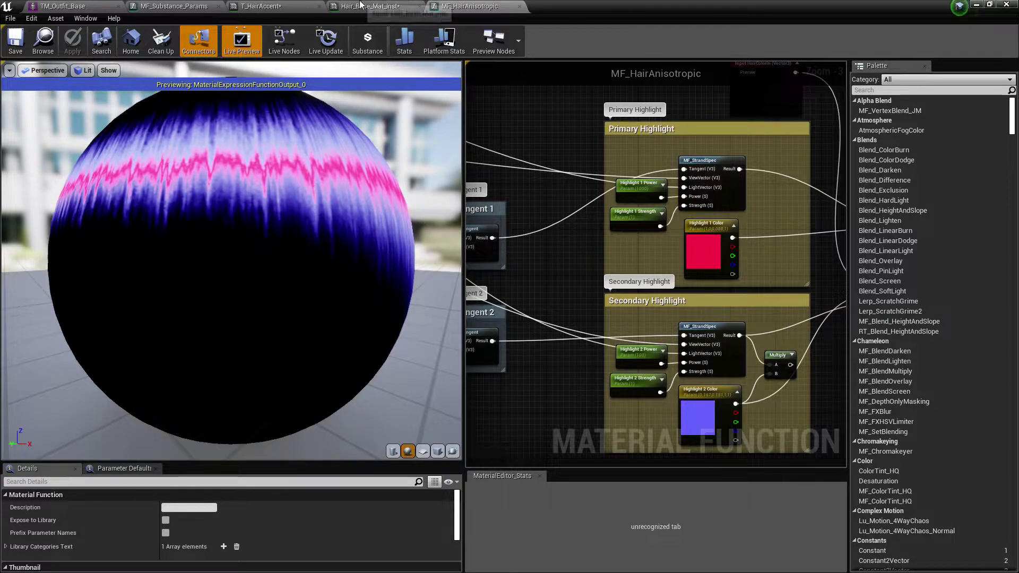
- Close MF_HairAnisotropic, return to Hair_Base_Mat, and open its MF_Substance_Params function
{"action": "left_click", "coordinate": [520, 6]}
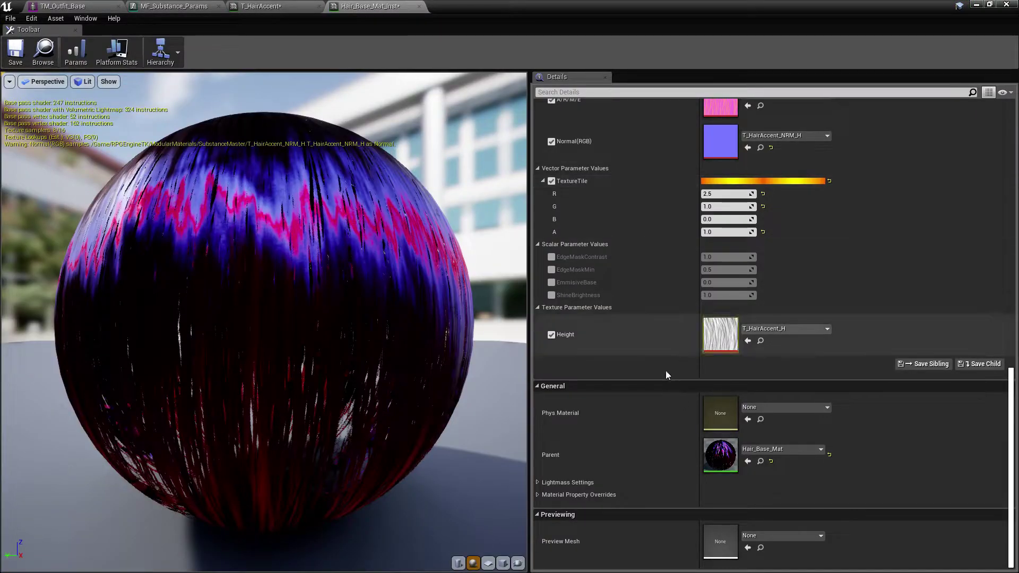
{"action": "double_click", "coordinate": [721, 455]}
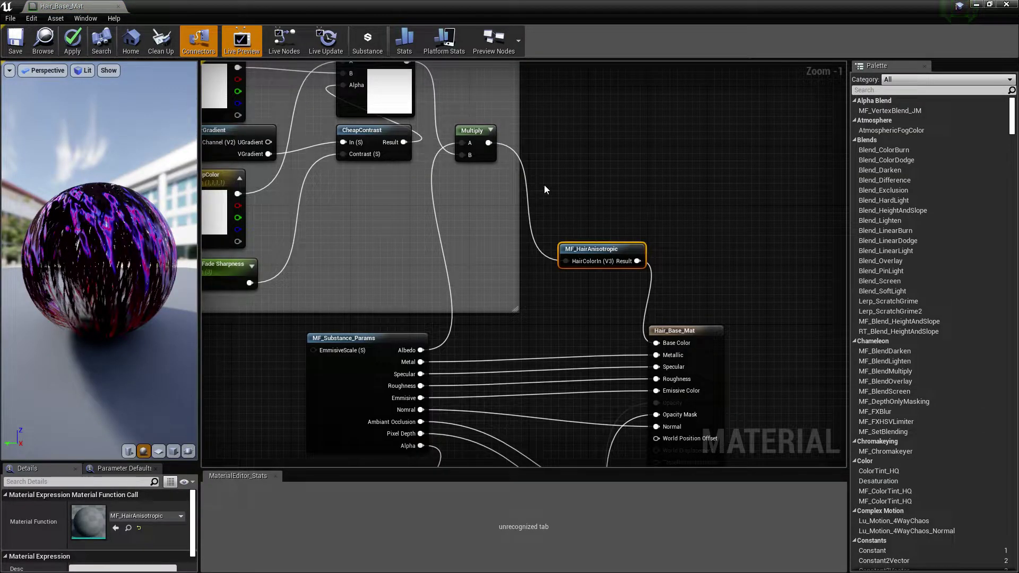
{"action": "right_click_drag", "start_coordinate": [545, 189], "coordinate": [619, 66]}
{"action": "mouse_move", "coordinate": [445, 272]}
{"action": "right_mouse_down"}
{"action": "mouse_move", "coordinate": [468, 167]}
{"action": "mouse_move", "coordinate": [522, 128]}
{"action": "right_mouse_up"}
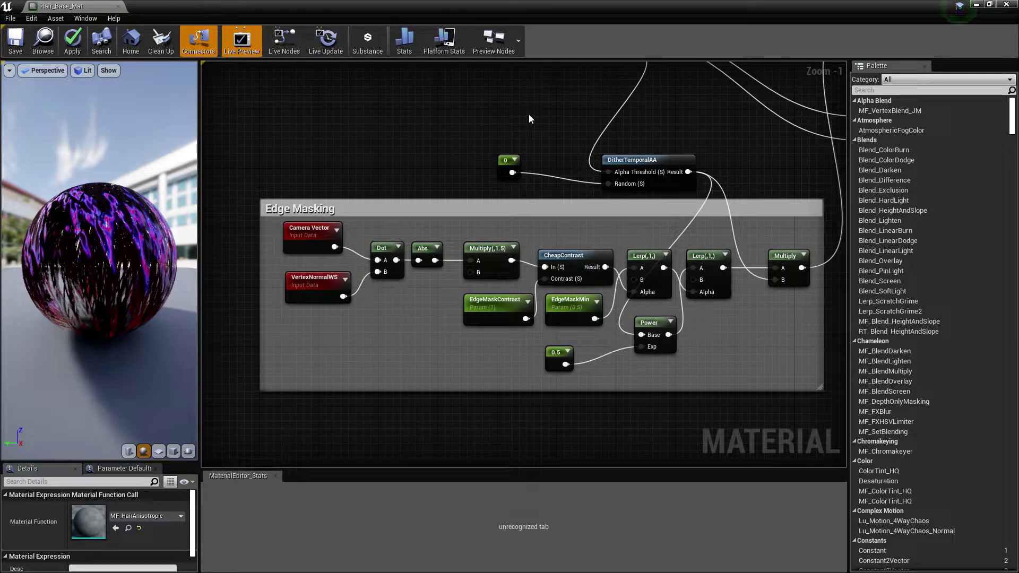
{"action": "right_click_drag", "start_coordinate": [547, 105], "coordinate": [404, 421]}
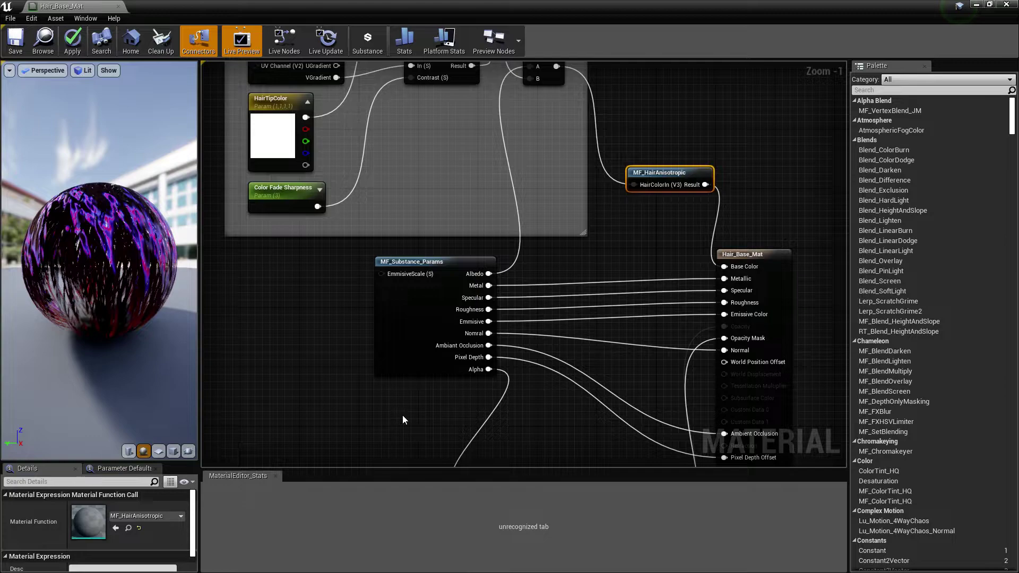
{"action": "double_click", "coordinate": [392, 350]}
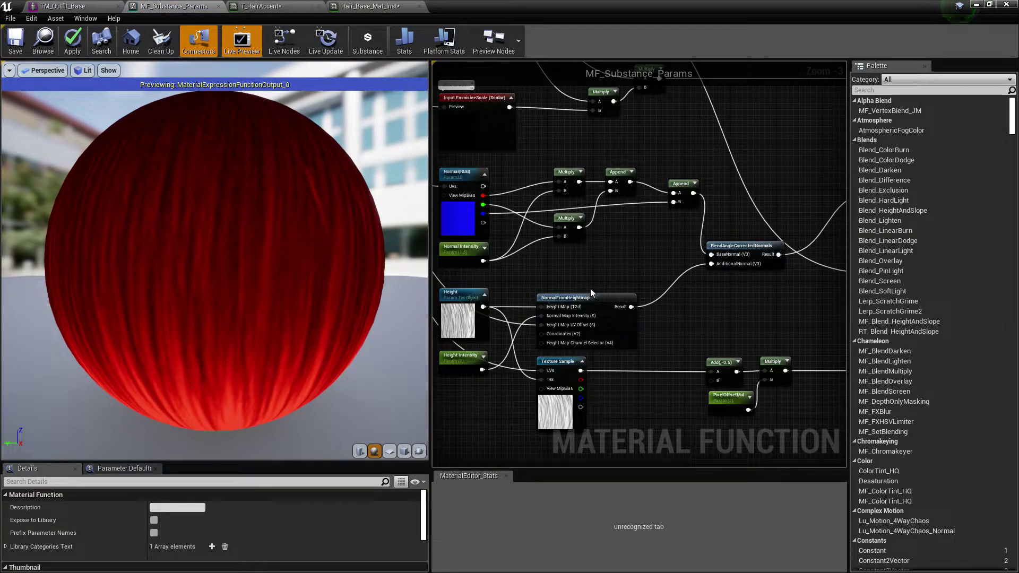
- Widen the graph and wrap the TextureTile, TexCoord, Mask and Multiply nodes in a 'Texture Tiling' comment
{"action": "right_click_drag", "start_coordinate": [574, 269], "coordinate": [763, 444]}
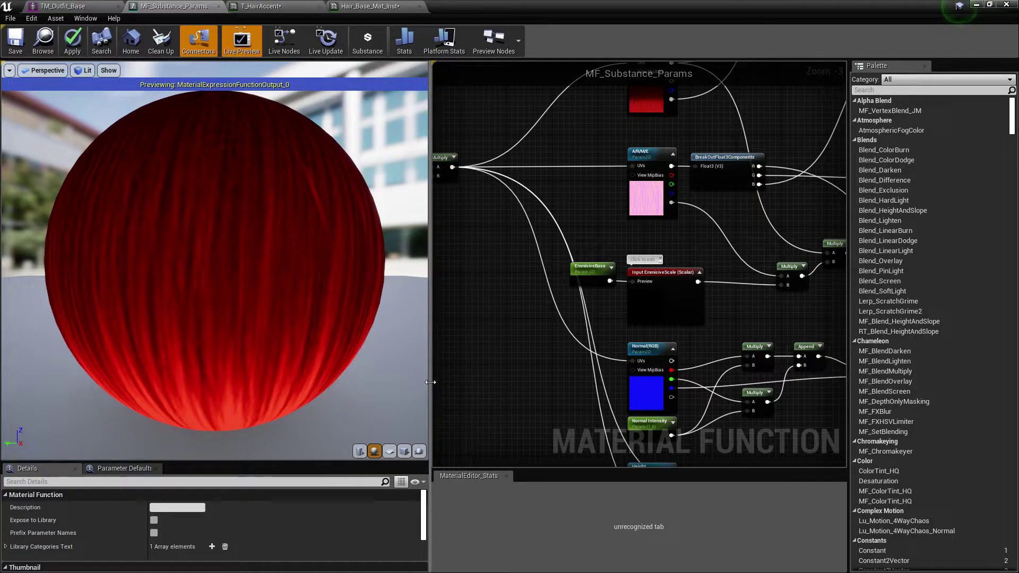
{"action": "left_click_drag", "start_coordinate": [431, 382], "coordinate": [175, 407]}
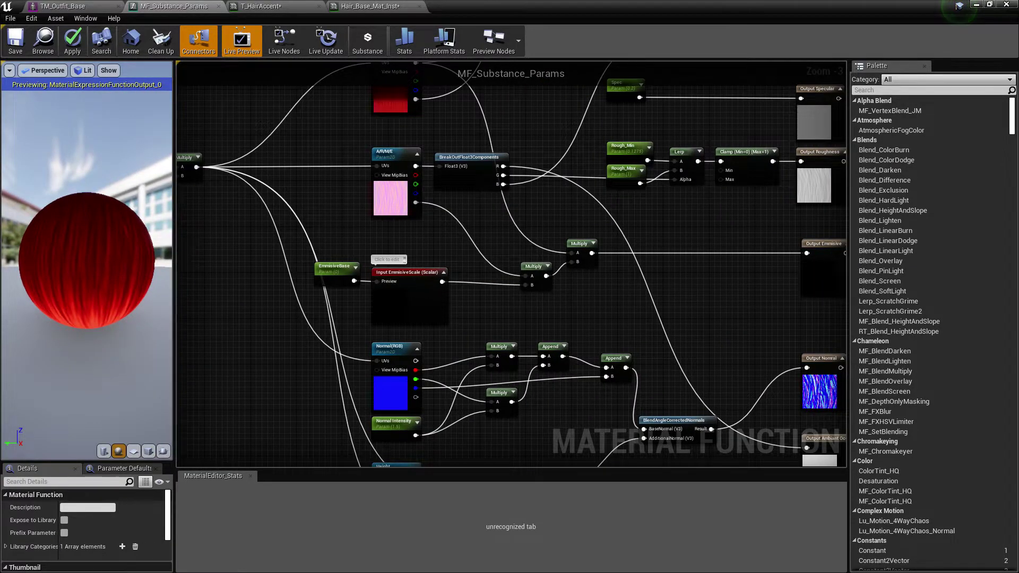
{"action": "right_click_drag", "start_coordinate": [213, 202], "coordinate": [509, 371]}
{"action": "scroll", "coordinate": [509, 371], "scroll_direction": "up", "scroll_amount": 2}
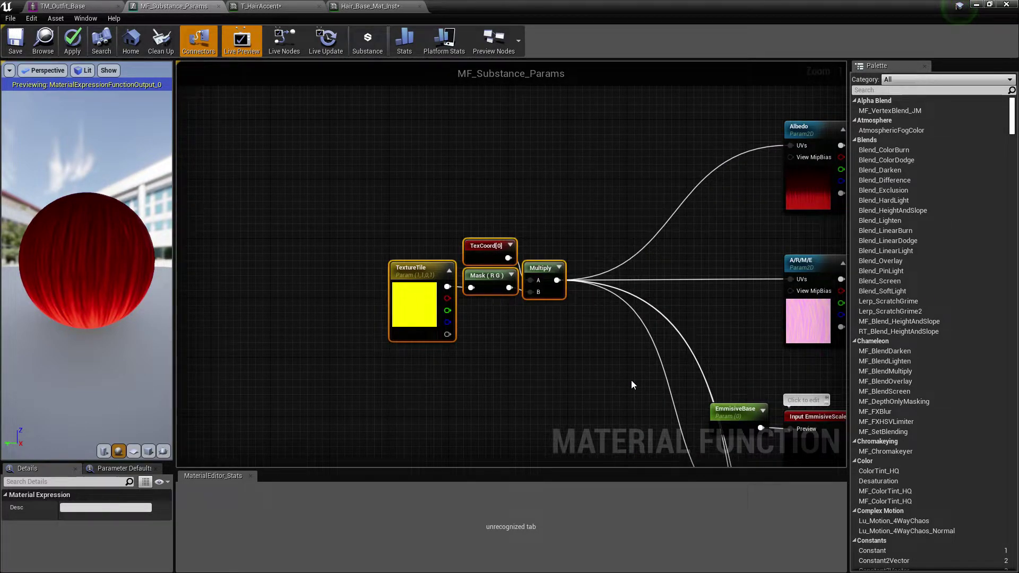
{"action": "key", "text": "c"}
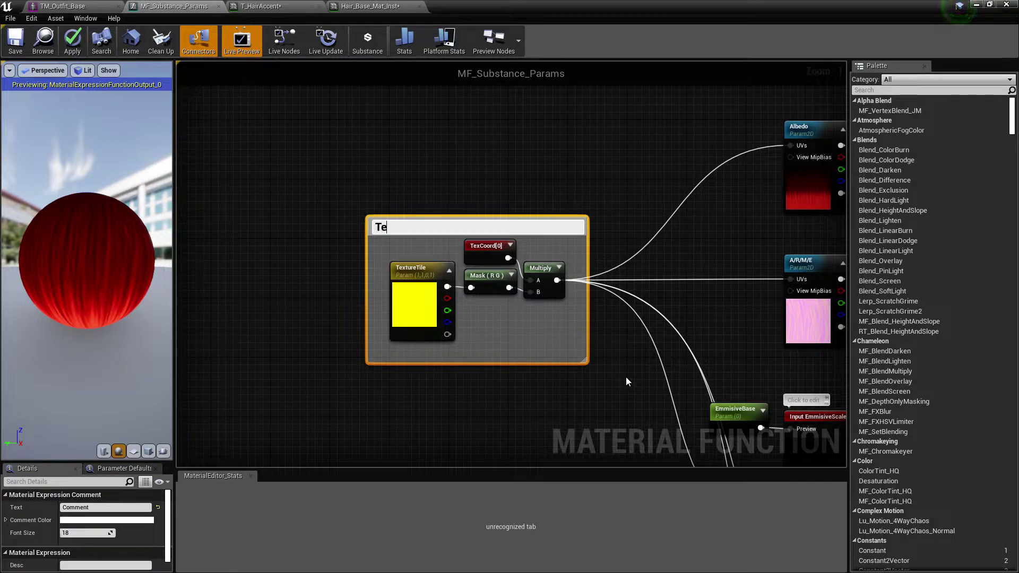
{"action": "type", "text": "Texture Tiling"}
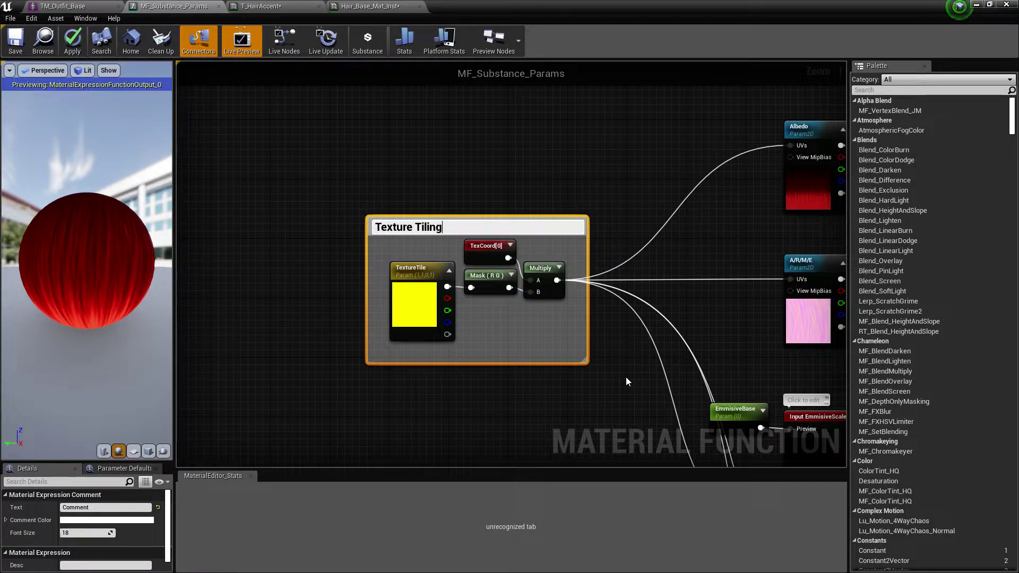
{"action": "key", "text": "Return"}
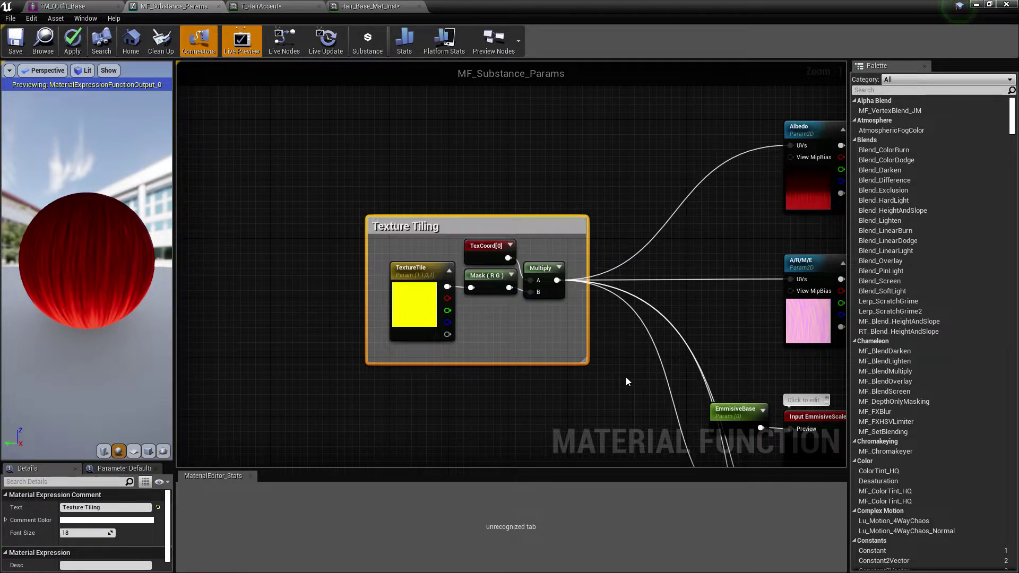
{"action": "left_click", "coordinate": [687, 263]}
{"action": "right_click_drag", "start_coordinate": [705, 260], "coordinate": [355, 321]}
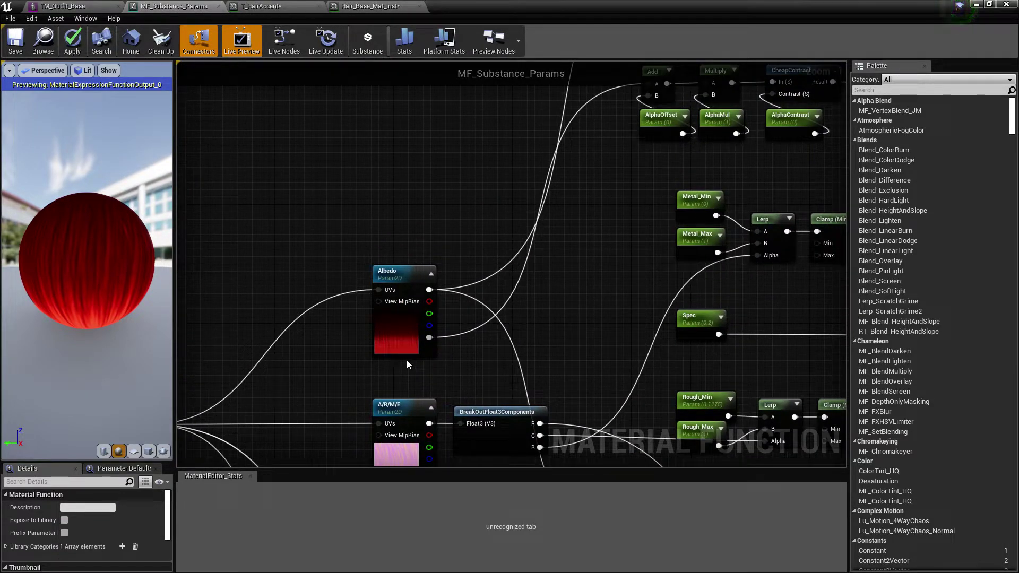
{"action": "right_click_drag", "start_coordinate": [407, 360], "coordinate": [375, 189]}
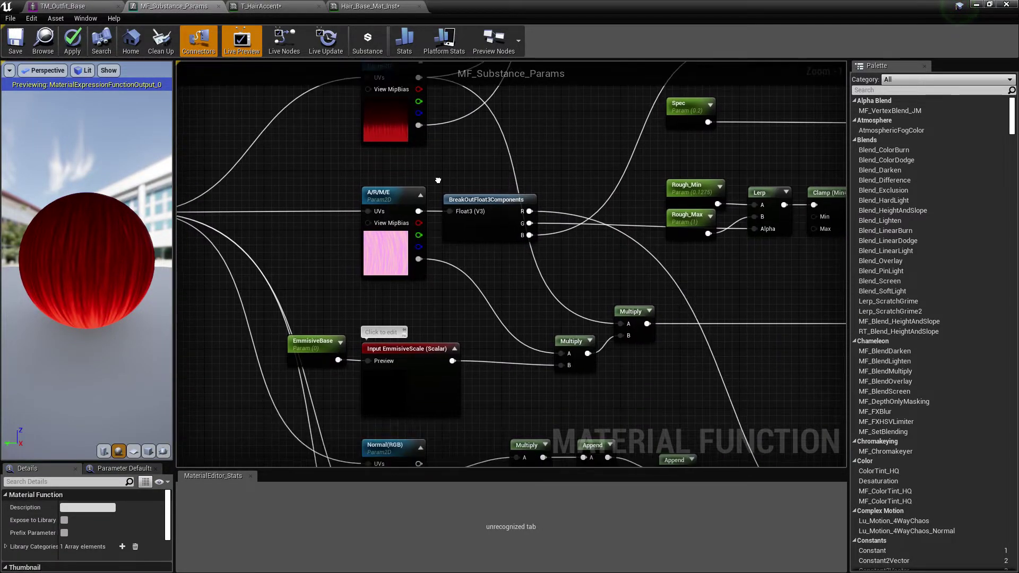
{"action": "left_click", "coordinate": [474, 232]}
{"action": "mouse_move", "coordinate": [495, 310]}
{"action": "right_mouse_down"}
{"action": "mouse_move", "coordinate": [487, 237]}
{"action": "mouse_move", "coordinate": [462, 215]}
{"action": "right_mouse_up"}
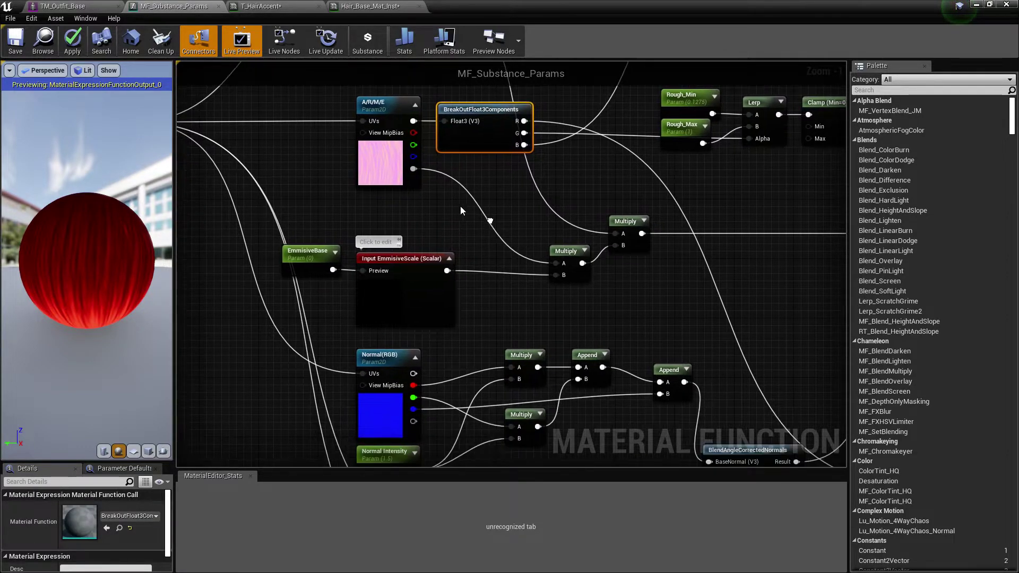
{"action": "right_click_drag", "start_coordinate": [522, 338], "coordinate": [499, 294]}
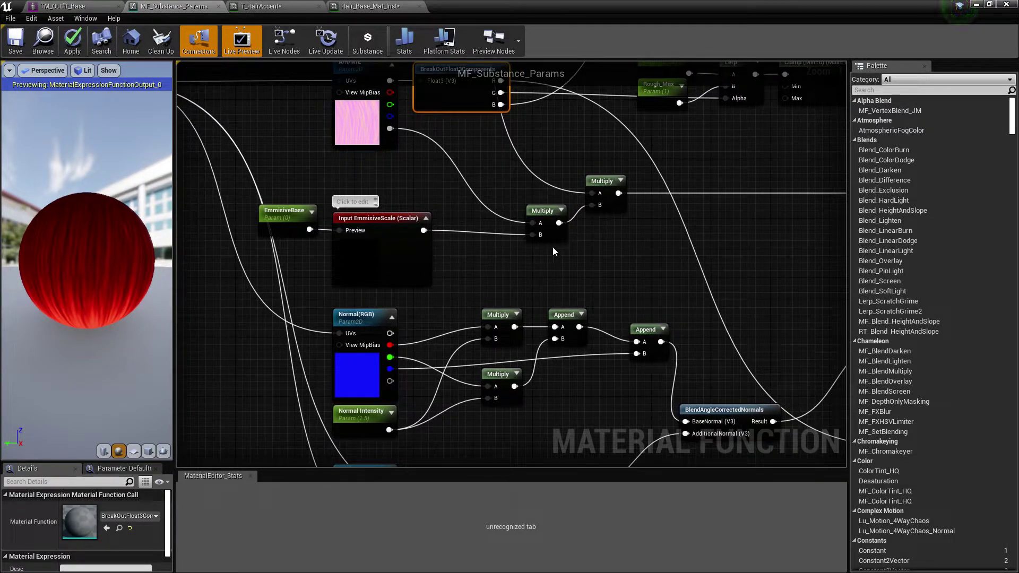
{"action": "mouse_move", "coordinate": [596, 273]}
{"action": "right_mouse_down"}
{"action": "mouse_move", "coordinate": [563, 287]}
{"action": "mouse_move", "coordinate": [533, 91]}
{"action": "right_mouse_up"}
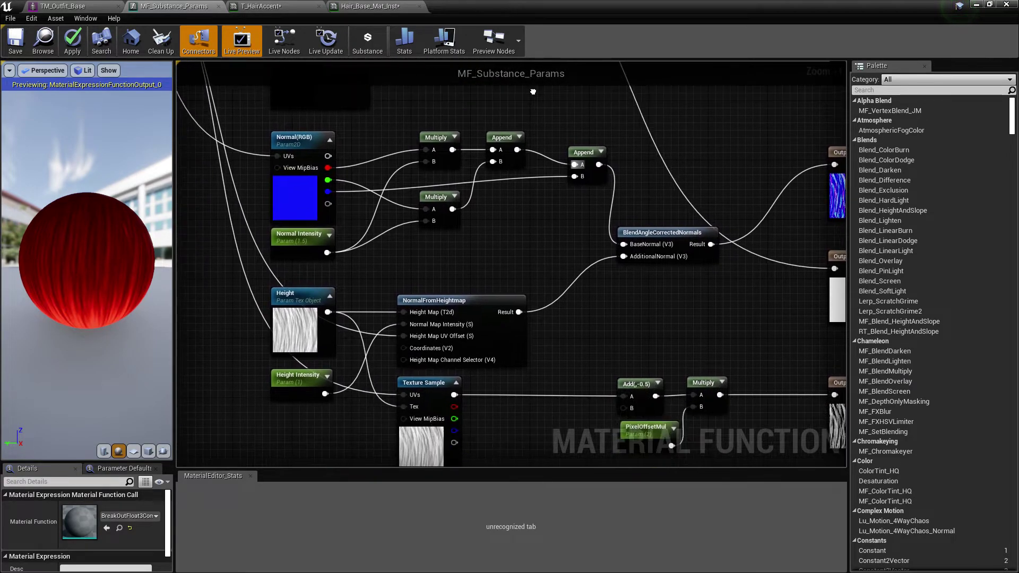
{"action": "right_click_drag", "start_coordinate": [636, 333], "coordinate": [606, 251]}
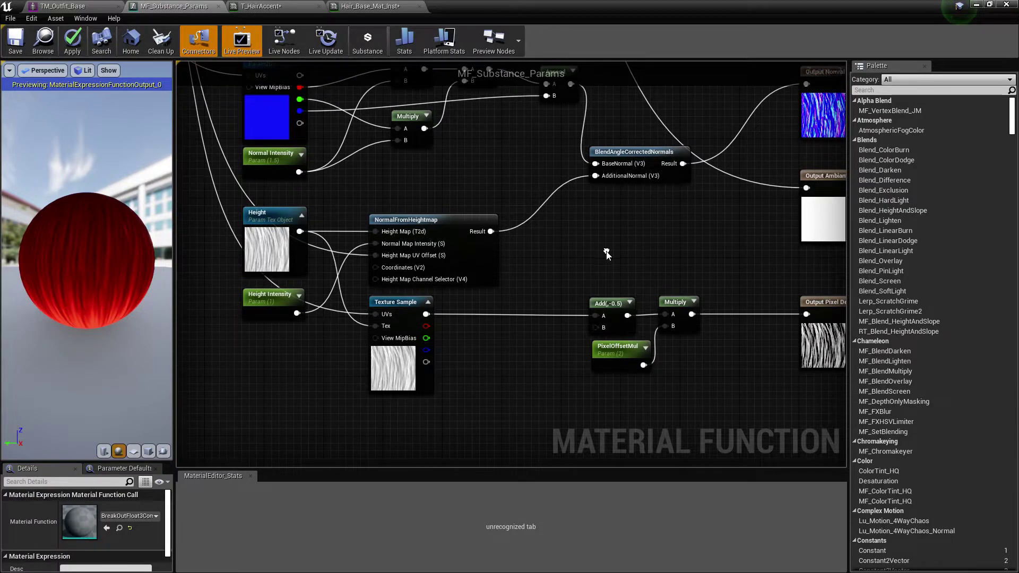
{"action": "mouse_move", "coordinate": [698, 402]}
{"action": "right_mouse_down"}
{"action": "mouse_move", "coordinate": [665, 404]}
{"action": "mouse_move", "coordinate": [592, 462]}
{"action": "right_mouse_up"}
{"action": "right_click_drag", "start_coordinate": [637, 212], "coordinate": [619, 456]}
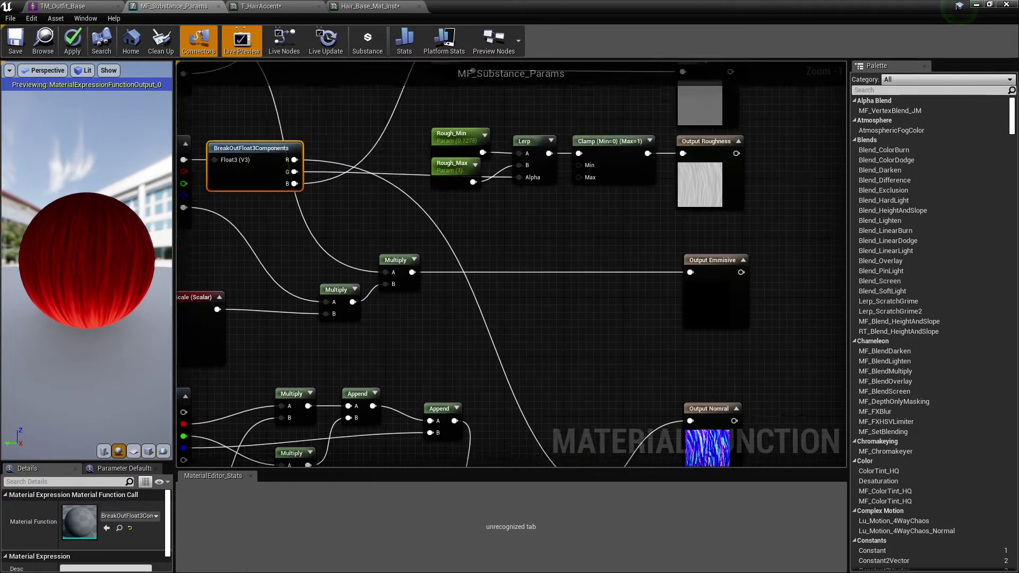
{"action": "right_click_drag", "start_coordinate": [537, 222], "coordinate": [528, 526]}
{"action": "mouse_move", "coordinate": [755, 141]}
{"action": "right_mouse_down"}
{"action": "mouse_move", "coordinate": [744, 173]}
{"action": "mouse_move", "coordinate": [710, 209]}
{"action": "mouse_move", "coordinate": [704, 303]}
{"action": "mouse_move", "coordinate": [687, 318]}
{"action": "mouse_move", "coordinate": [666, 260]}
{"action": "right_mouse_up"}
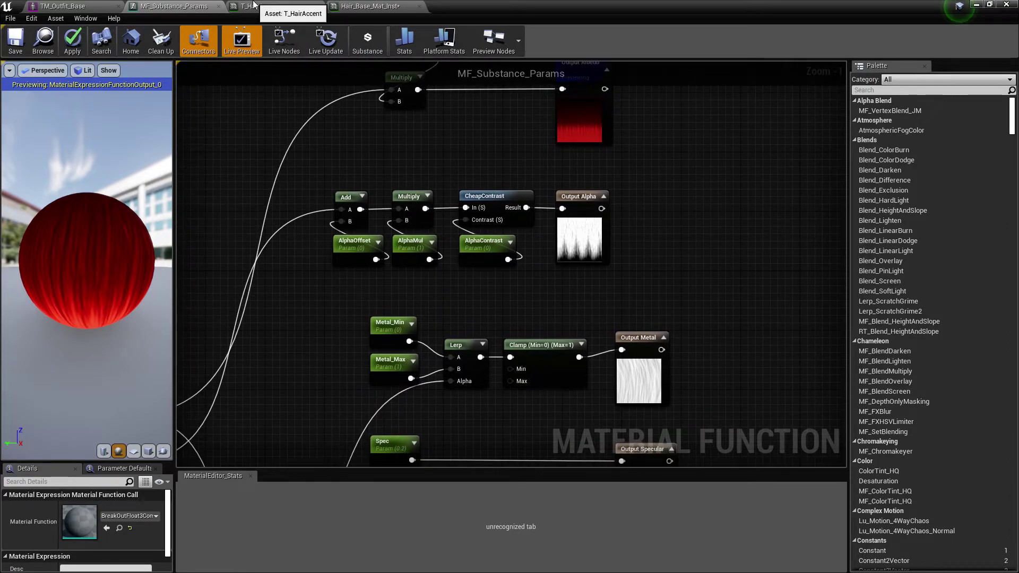
{"action": "left_click", "coordinate": [370, 6]}
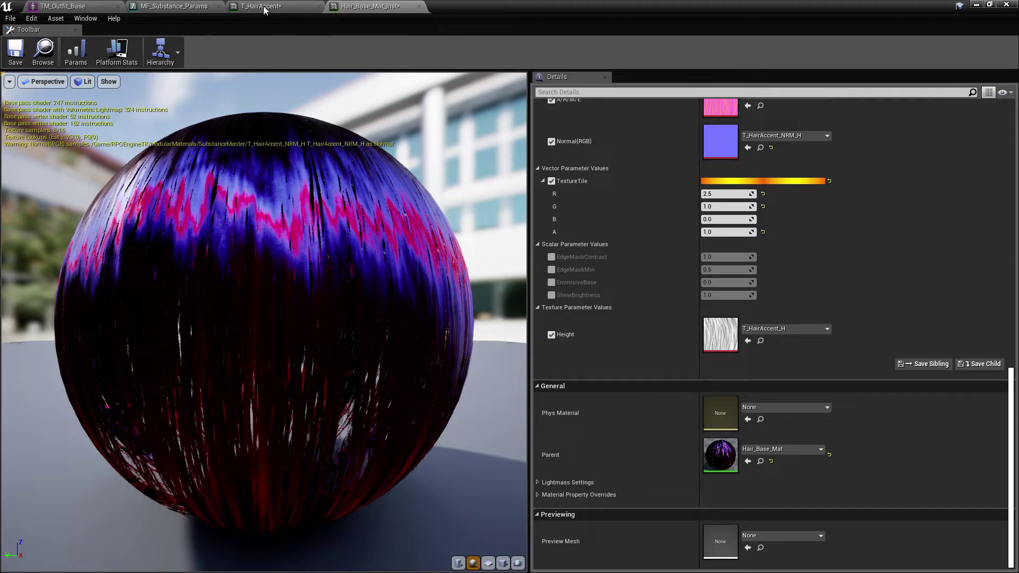
- Close MF_Substance_Params applying its changes, then close the T_HairAccent and Hair_Base_Mat_Inst editors
{"action": "left_click", "coordinate": [56, 7]}
{"action": "left_click", "coordinate": [201, 6]}
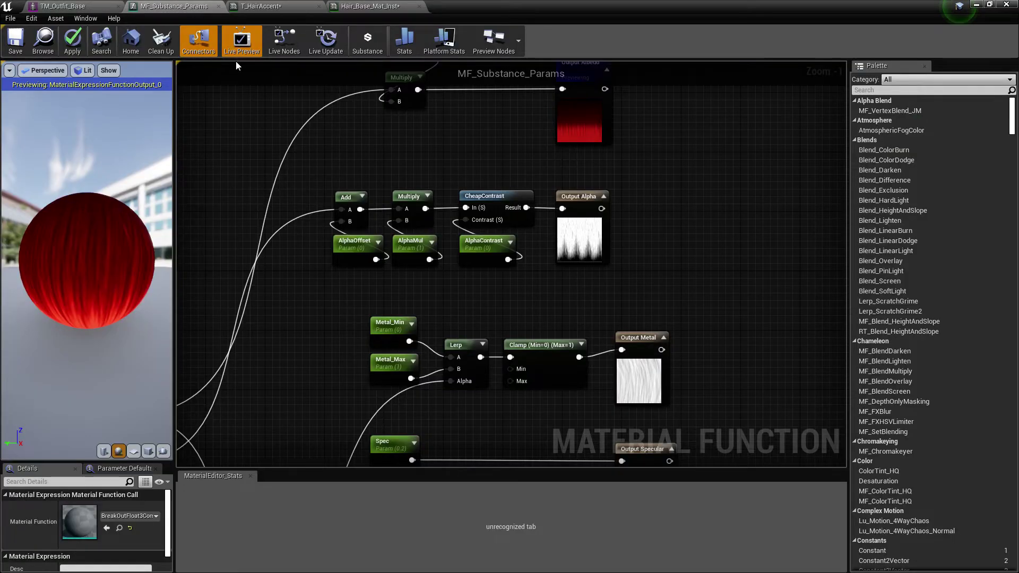
{"action": "left_click", "coordinate": [218, 7]}
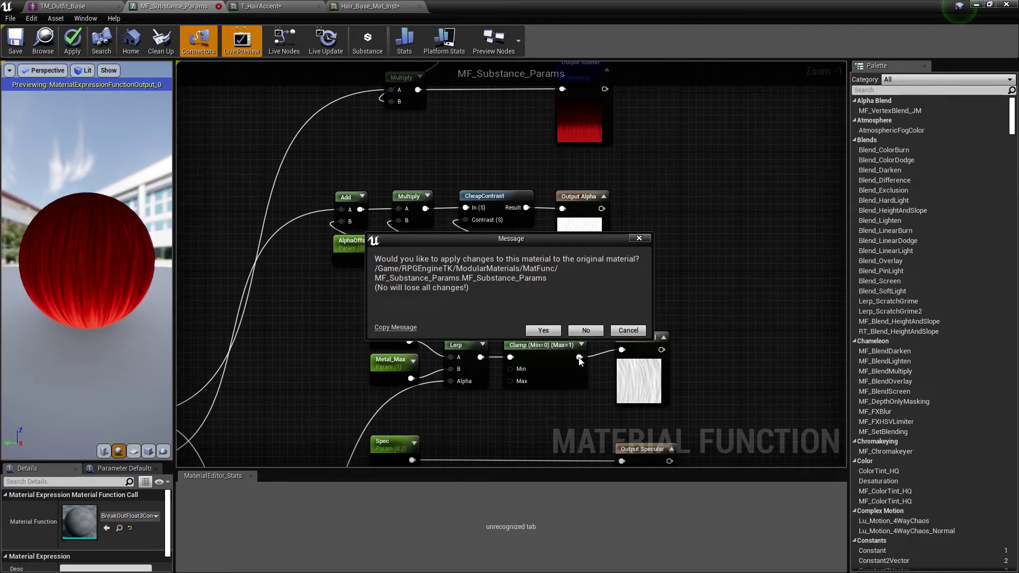
{"action": "left_click", "coordinate": [586, 330]}
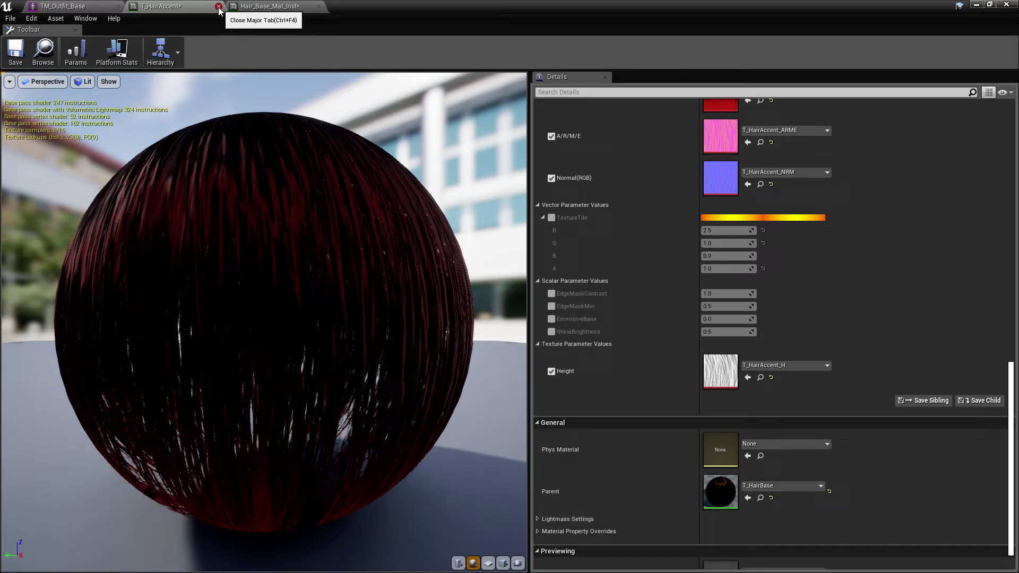
{"action": "left_click", "coordinate": [218, 10]}
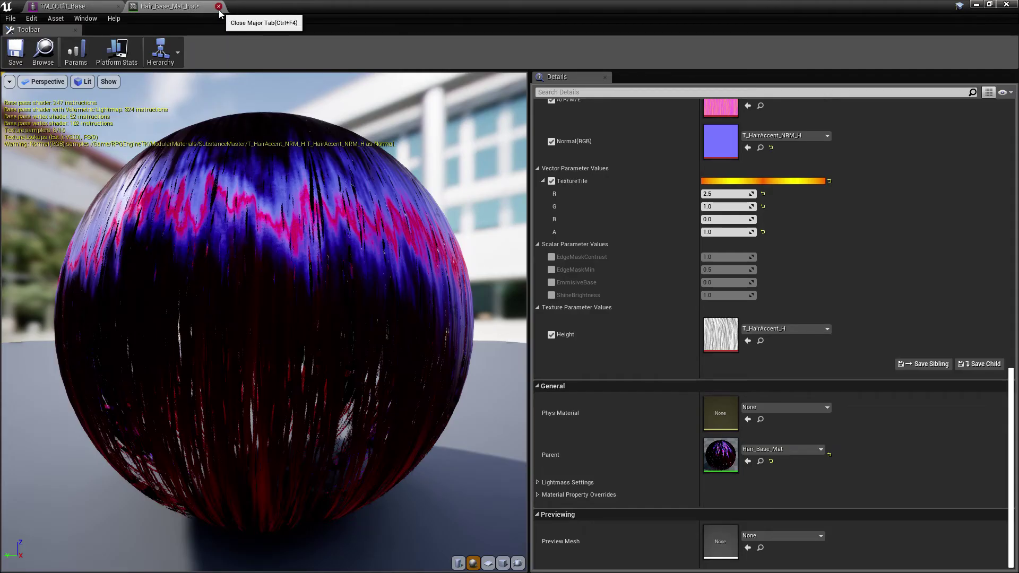
{"action": "left_click", "coordinate": [218, 7]}
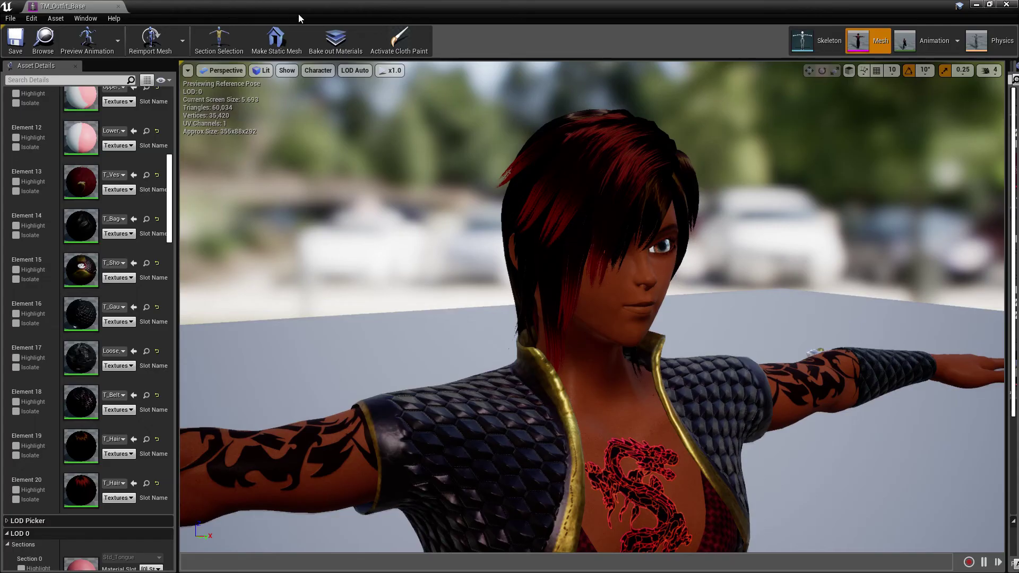